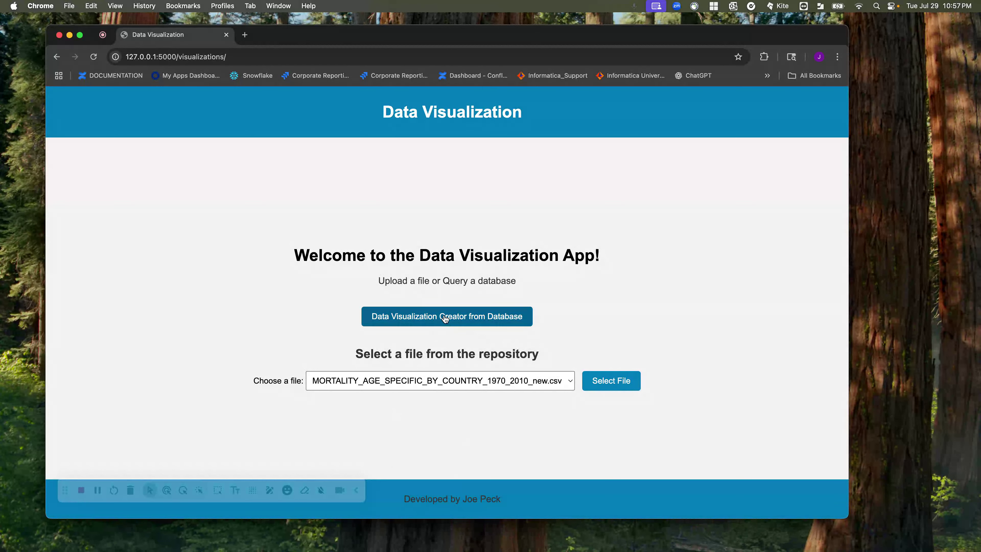
- Select MORTALITY_AGE_SPECIFIC_BY_COUNTRY_1970_2010_new.csv from the repository as the source file for the visualization
left_click(481, 381)
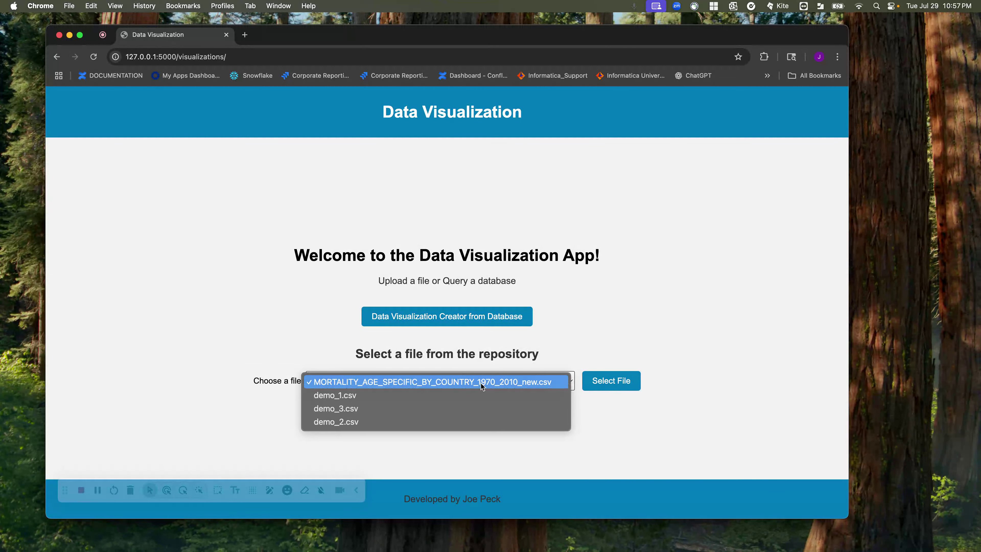
left_click(511, 383)
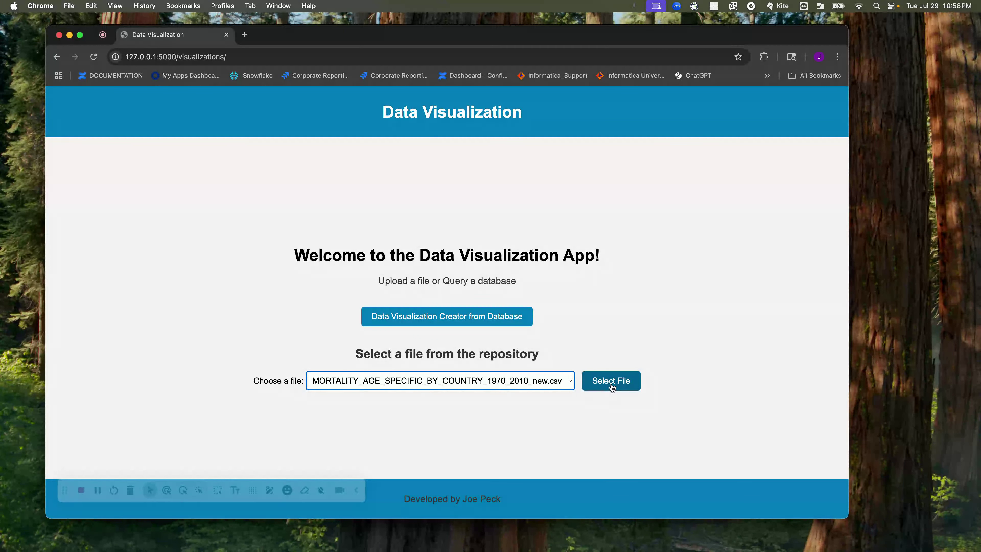
left_click(611, 383)
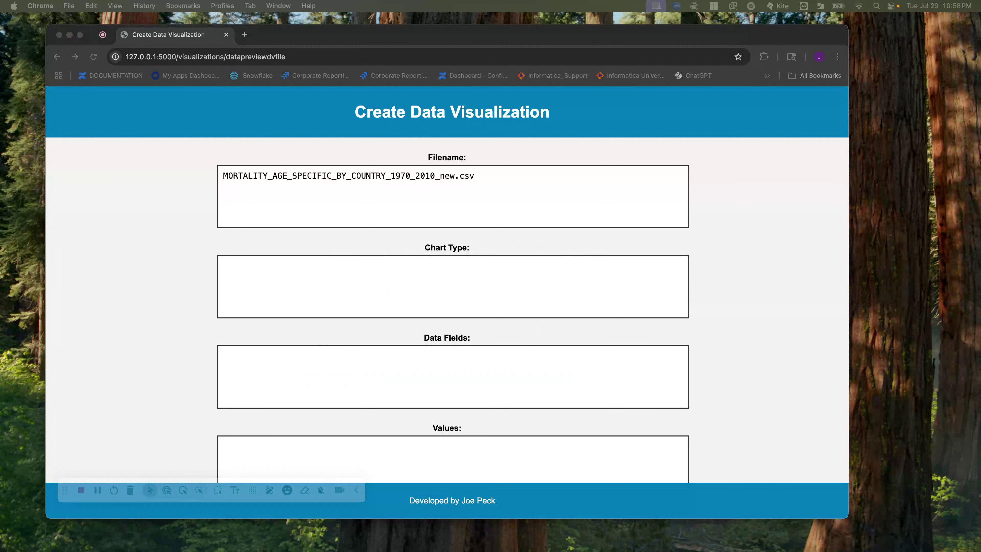
- Set the chart type to donut chart and list the data fields Country Name, Year, Sex, Number of Deaths
left_click(235, 266)
type("donut chart")
scroll(315, 347, "down", 3)
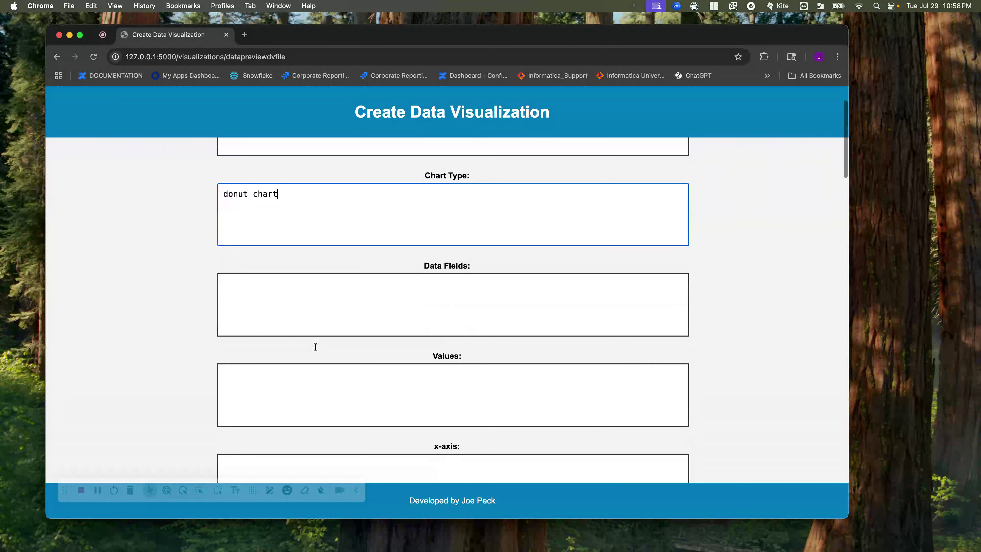
left_click(280, 313)
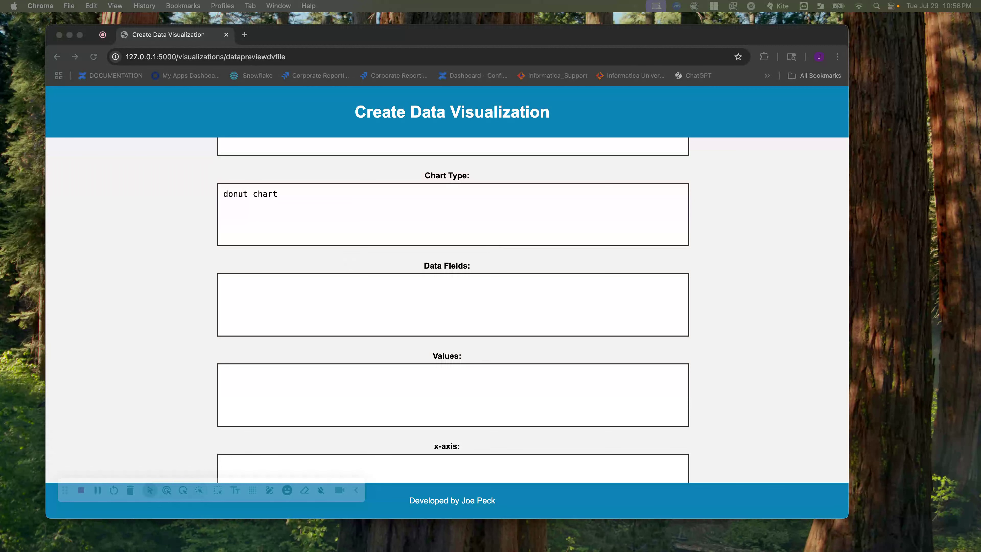
left_click(265, 295)
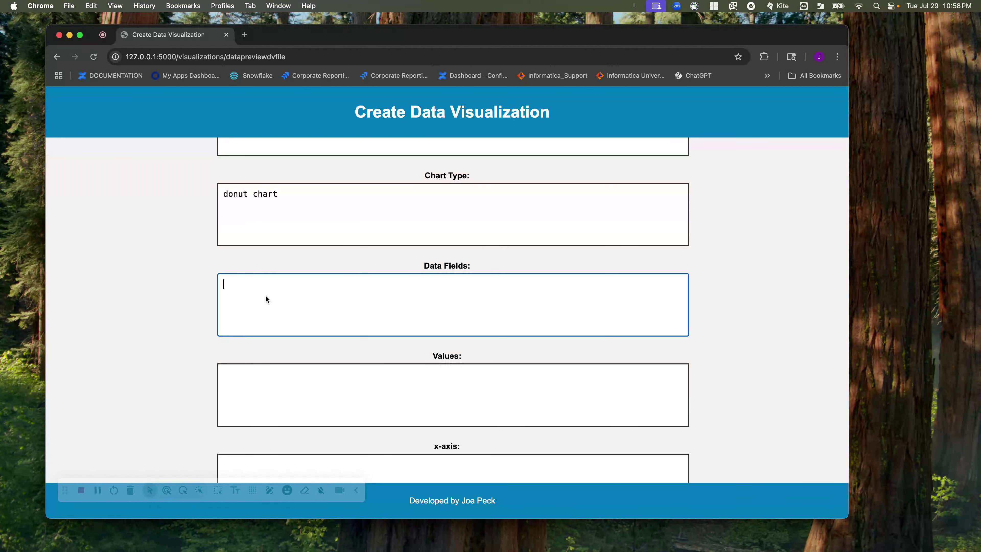
type("Country Name, Year, Sex, Number of Deaths")
- Specify the values: United Kingdom, 2000, Male and Female, aggregate values for Number of Deaths, and the percent of total deaths for each sex
scroll(326, 316, "down", 3)
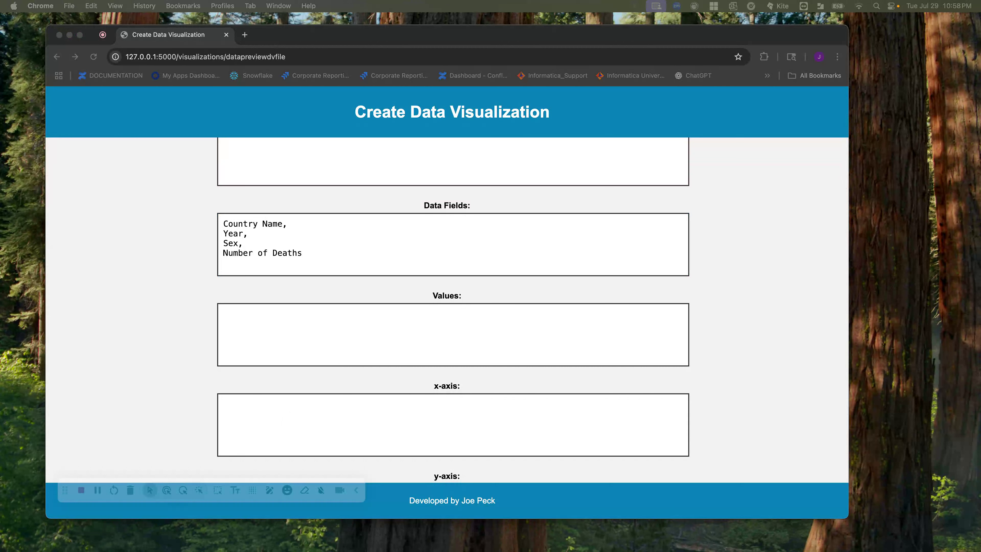
key("super+Tab")
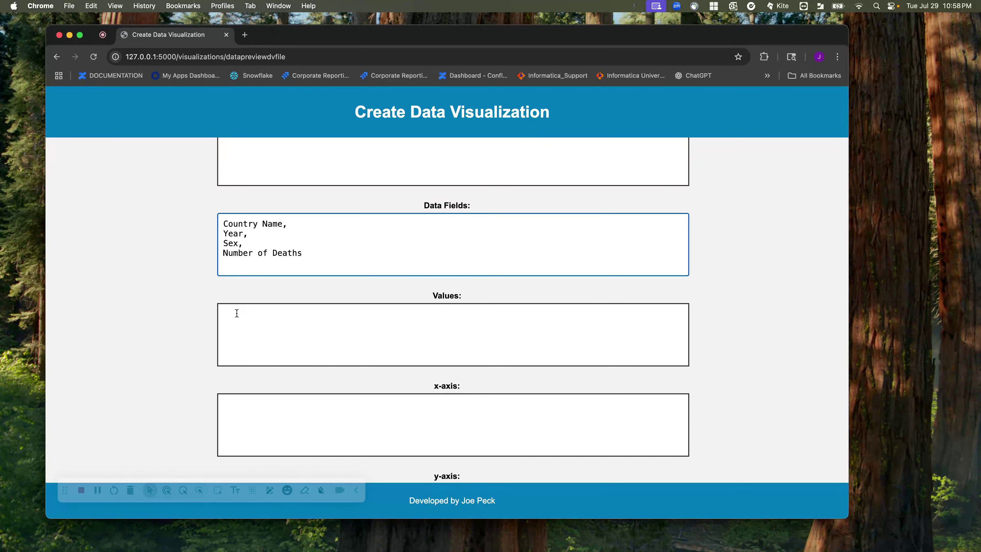
left_click(236, 312)
type("United Kingdom for Country Name, 2000 for Year, Male and Female for Sex, Aggregate values for Number of Deaths, Percent of total Number of Deaths that are Male, Percent of total Number of Deaths that are Female")
scroll(346, 338, "down", 1)
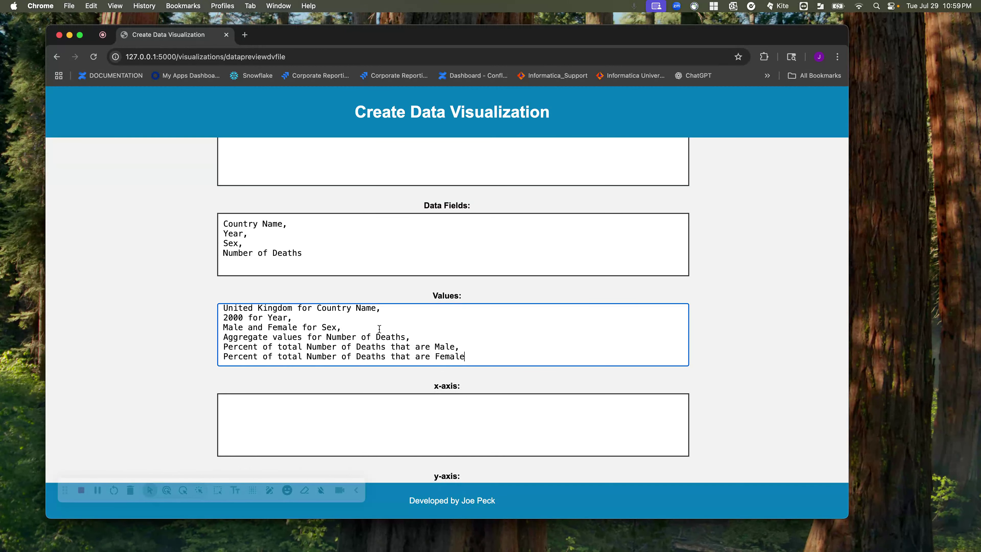
scroll(380, 329, "up", 1)
scroll(366, 280, "down", 5)
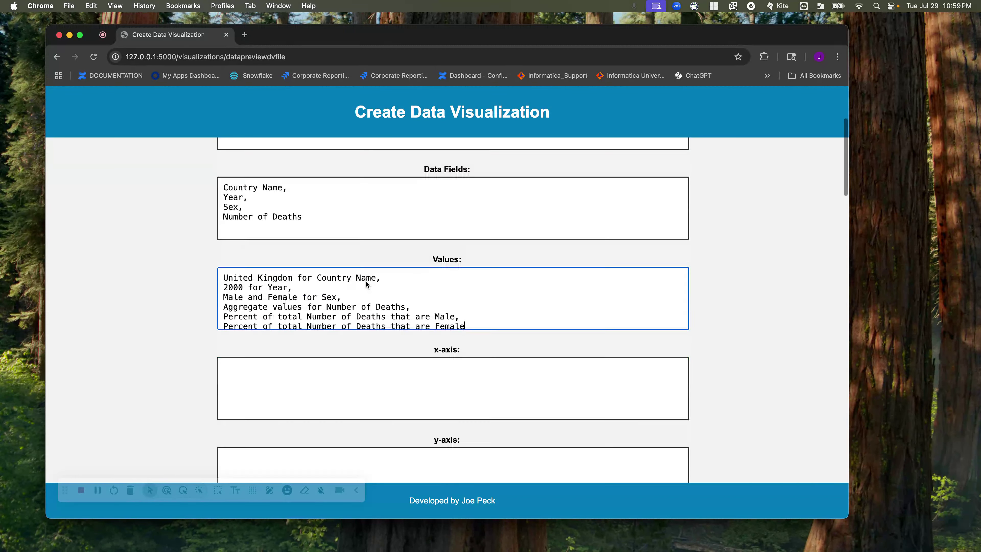
- Specify the title 'Number of Death in Britain in 2000 Male vs Female', outside wedge labels with 2-digit percentages, a blue male wedge and a pink female wedge
scroll(365, 280, "down", 2)
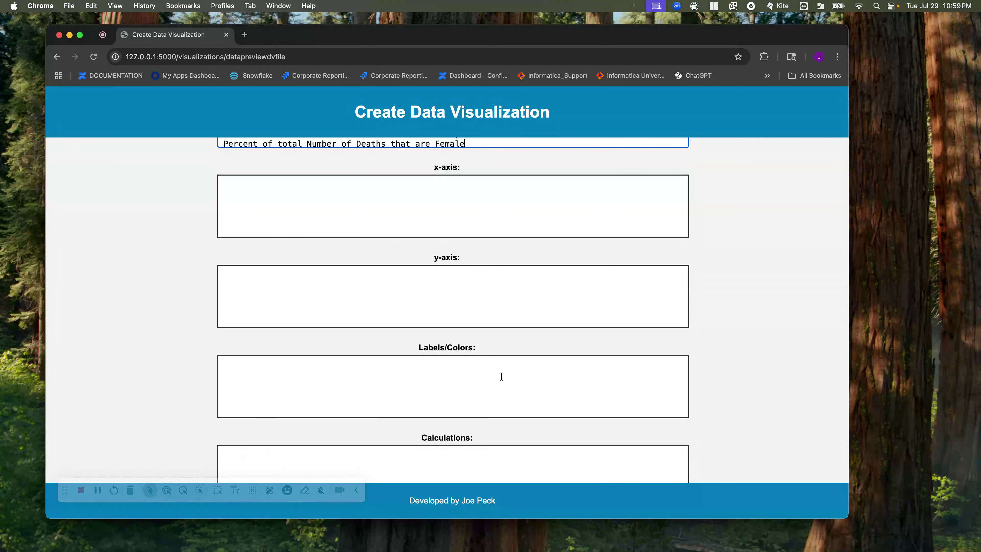
scroll(510, 366, "up", 2)
scroll(528, 281, "down", 3)
scroll(529, 286, "down", 1)
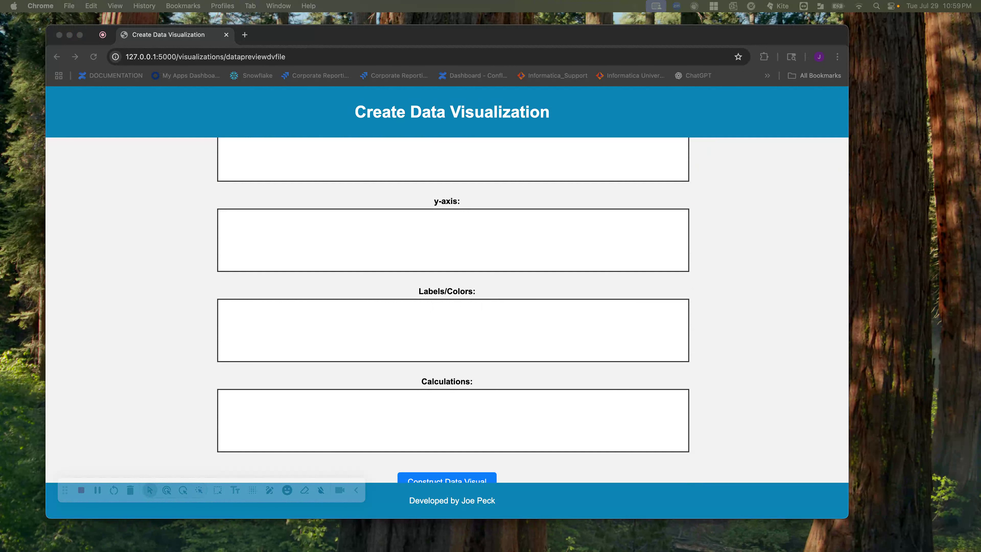
left_click(305, 312)
key("super+v")
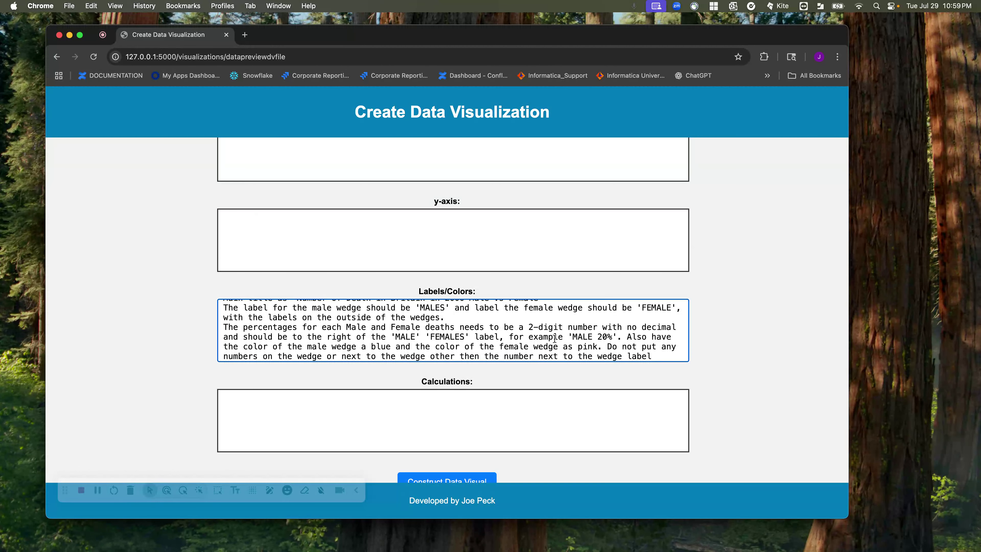
scroll(580, 338, "up", 2)
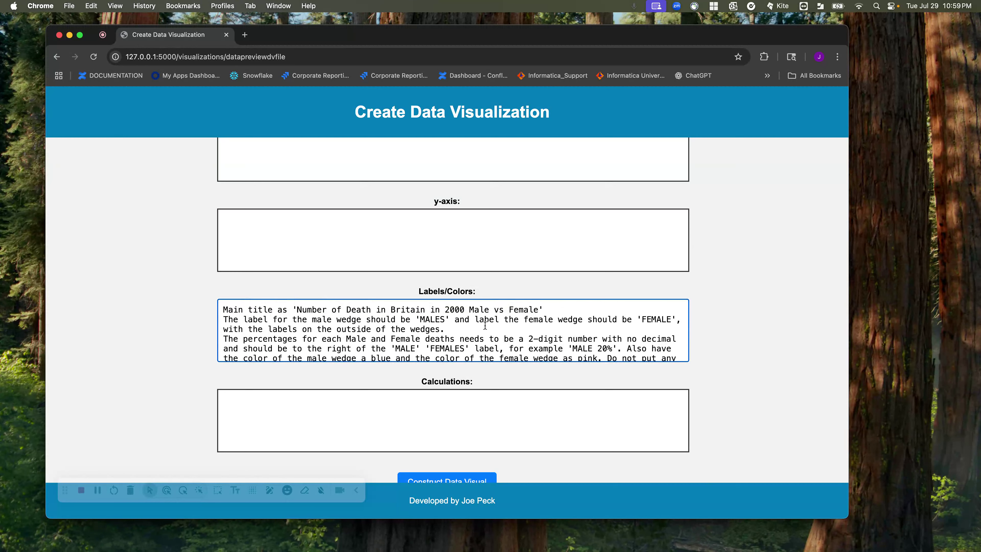
scroll(425, 348, "down", 2)
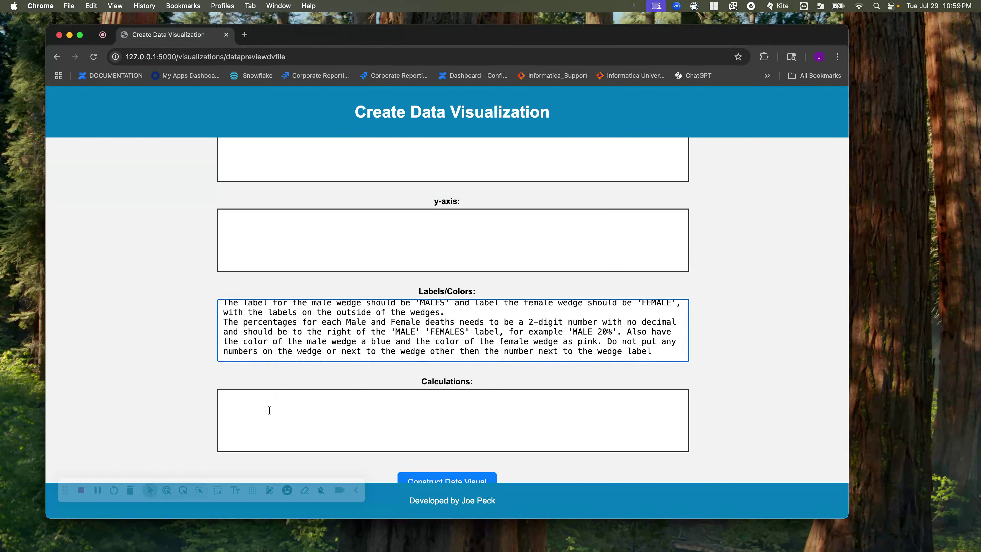
- Describe the calculation: total United Kingdom deaths in 2000, with the male and female percentages as the donut chart's only 2 wedges
scroll(269, 409, "down", 2)
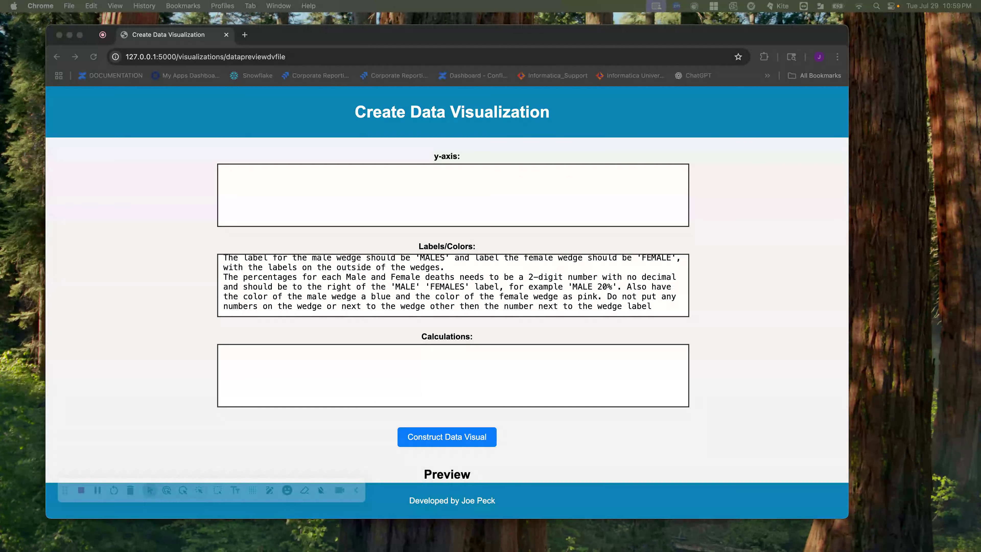
left_click(339, 373)
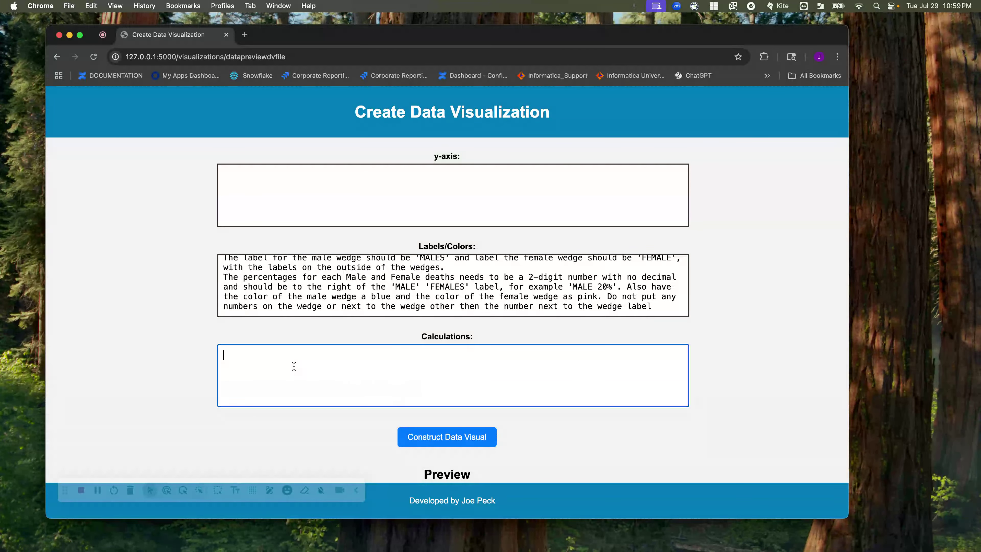
type("calculate the total number of deaths for Males and Females in the United Kingdom in the Year 2000 and show what percent of that number is Male as a wedge of the chart and the percent is female as a wedge on the chart. The donut chart will have only 2  wedges")
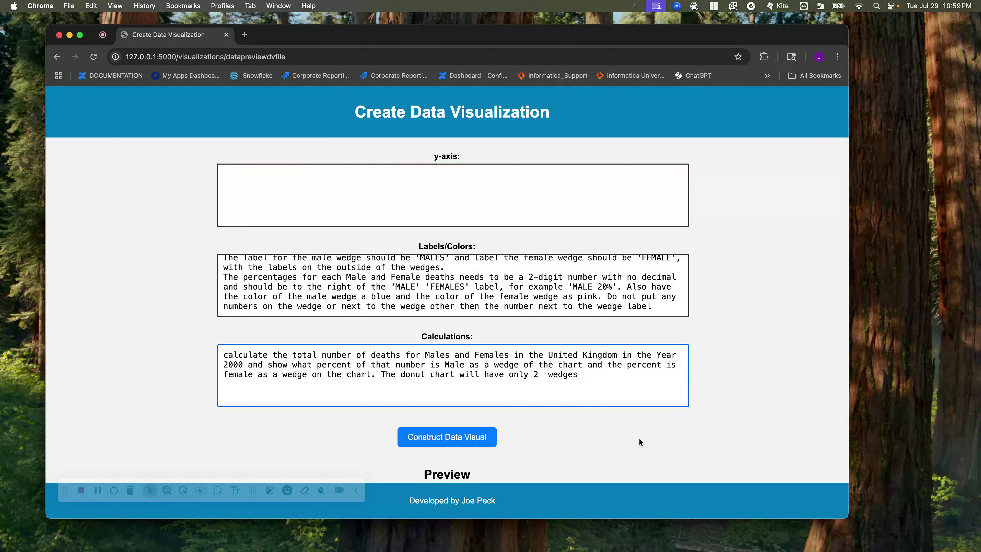
left_click(548, 376)
- Construct the data visual and submit the donut chart specification to generate the chart
left_click(444, 437)
scroll(421, 232, "down", 10)
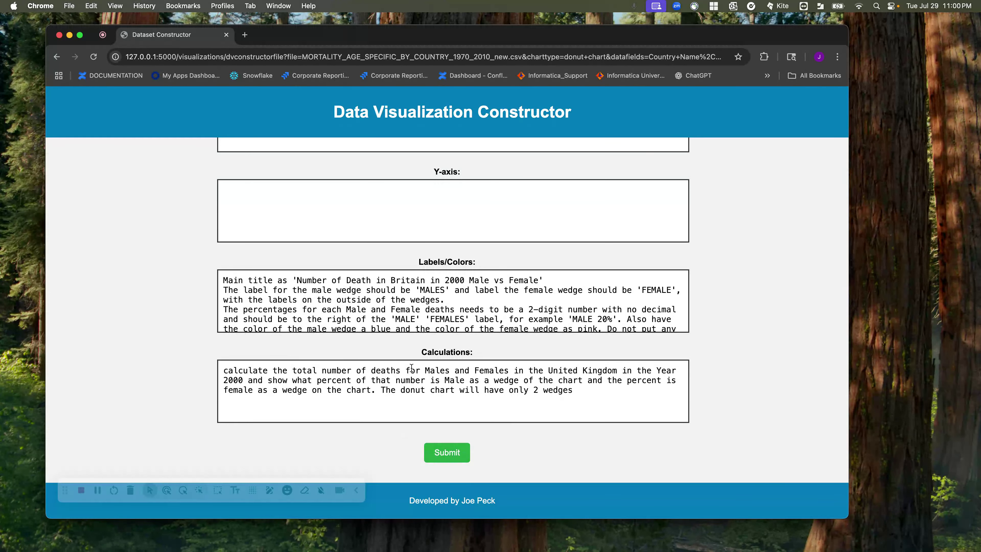
left_click(445, 456)
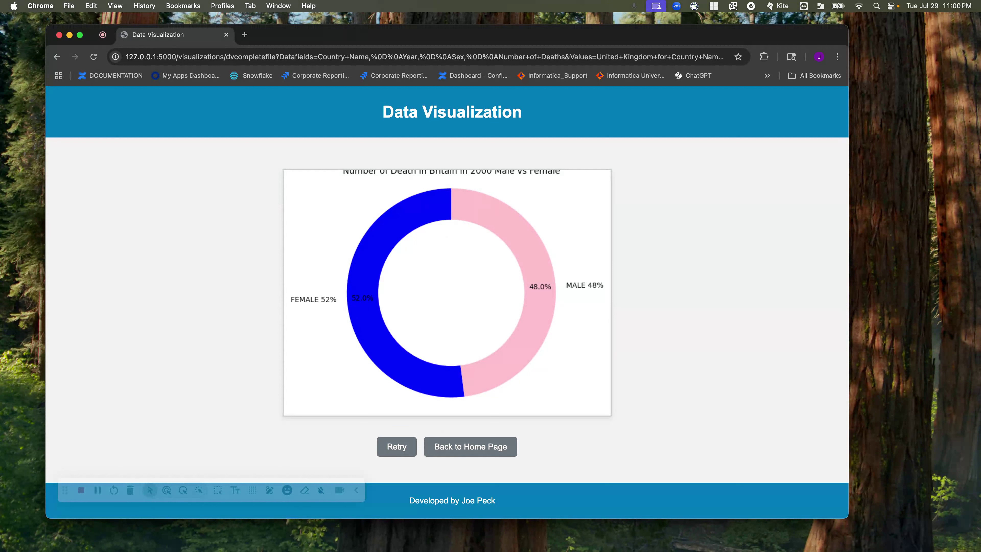
- Retry the donut chart by resubmitting the same specification
left_click(393, 448)
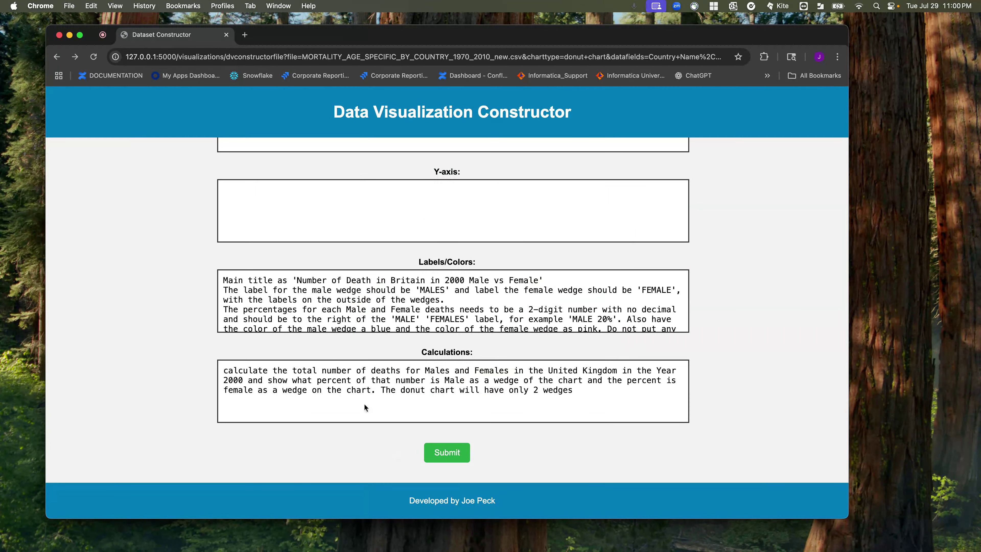
left_click(446, 453)
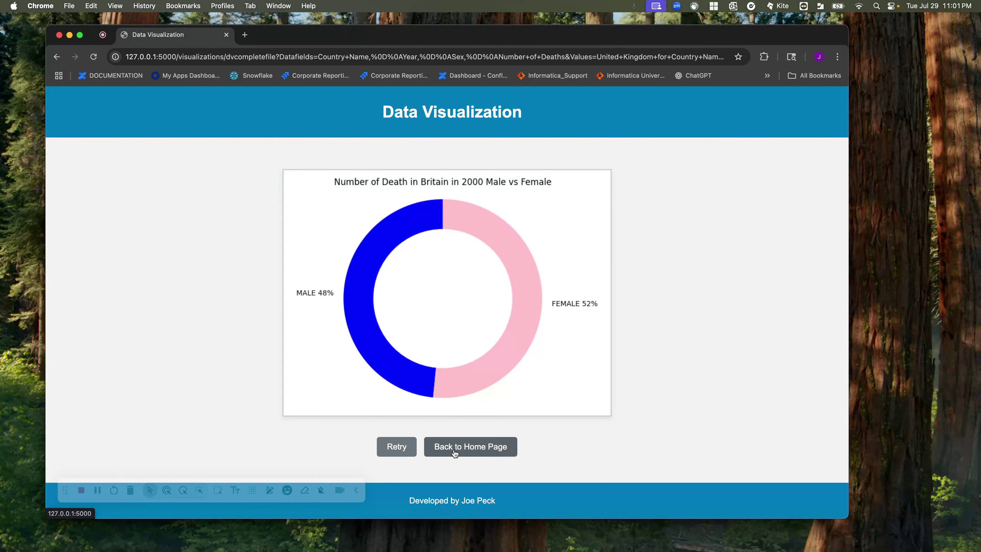
- Return to the home page and examine its lists of input files, data output and generated code
left_click(476, 448)
scroll(375, 413, "down", 5)
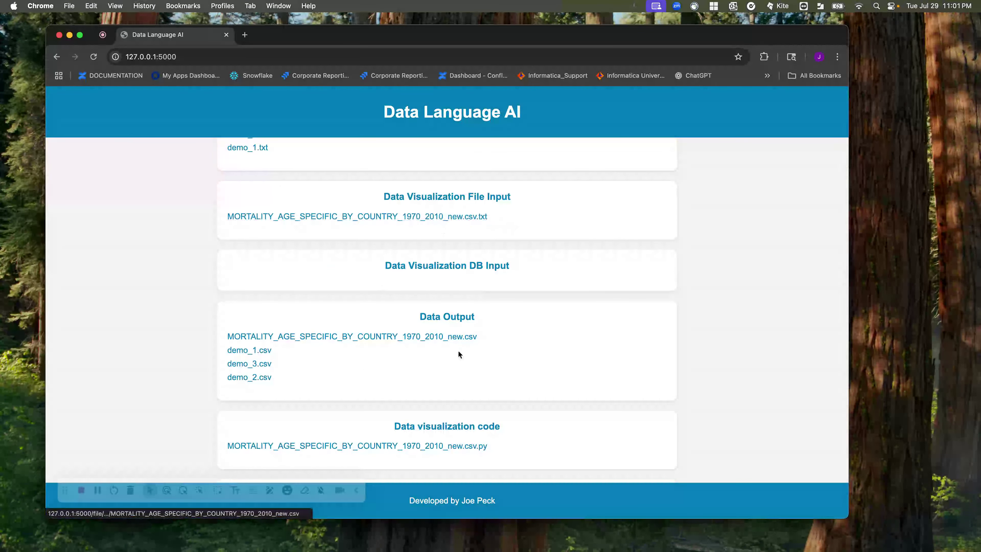
scroll(359, 337, "down", 5)
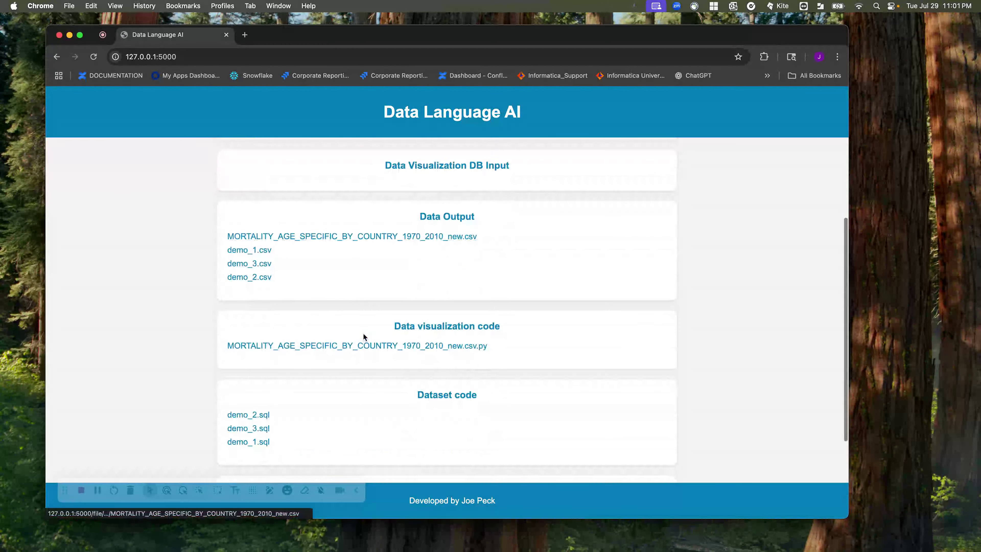
scroll(416, 348, "down", 3)
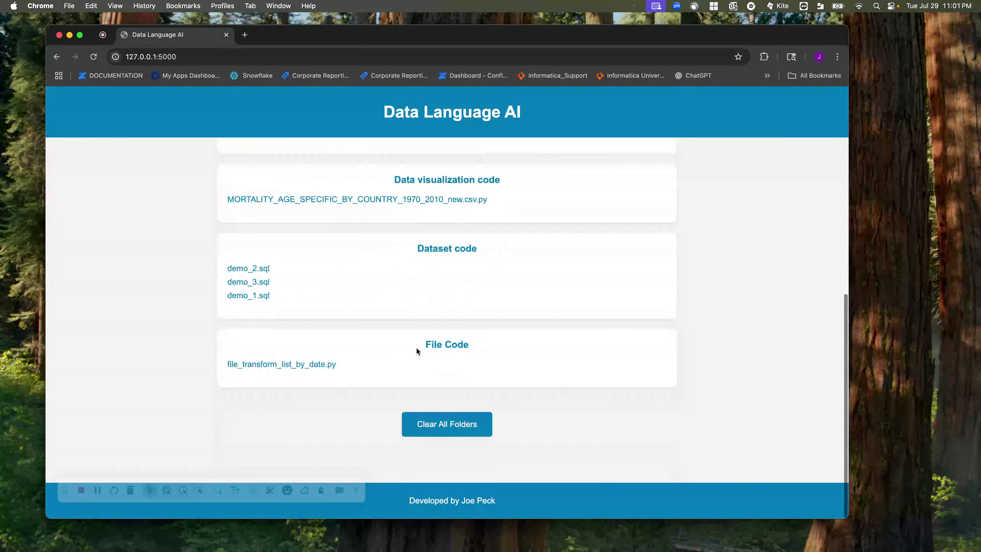
scroll(283, 291, "up", 10)
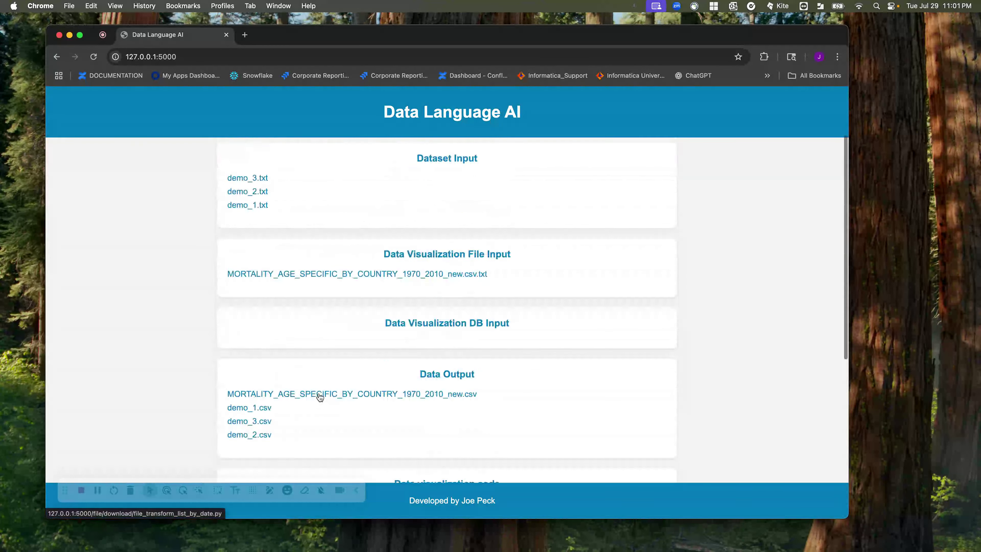
scroll(319, 394, "down", 8)
scroll(318, 393, "up", 8)
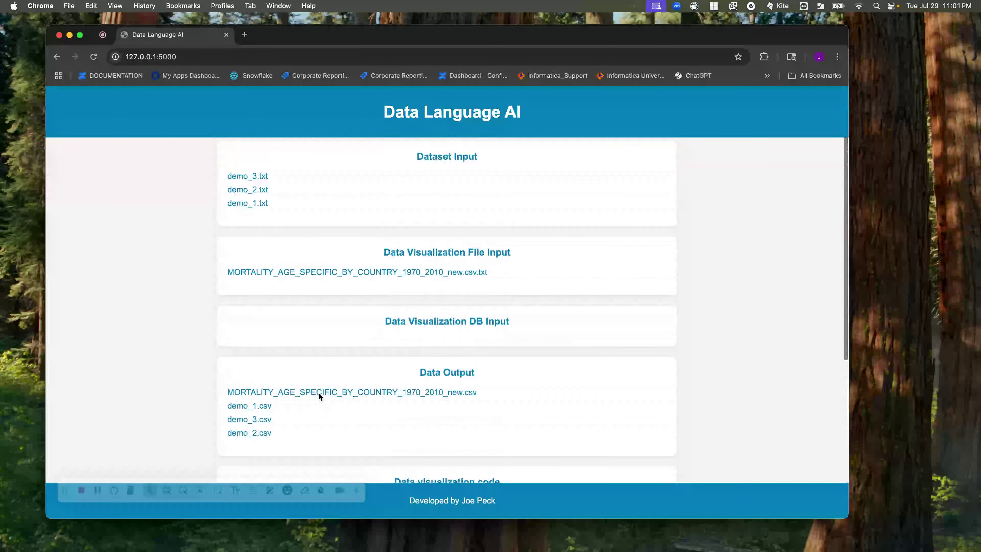
scroll(350, 330, "down", 2)
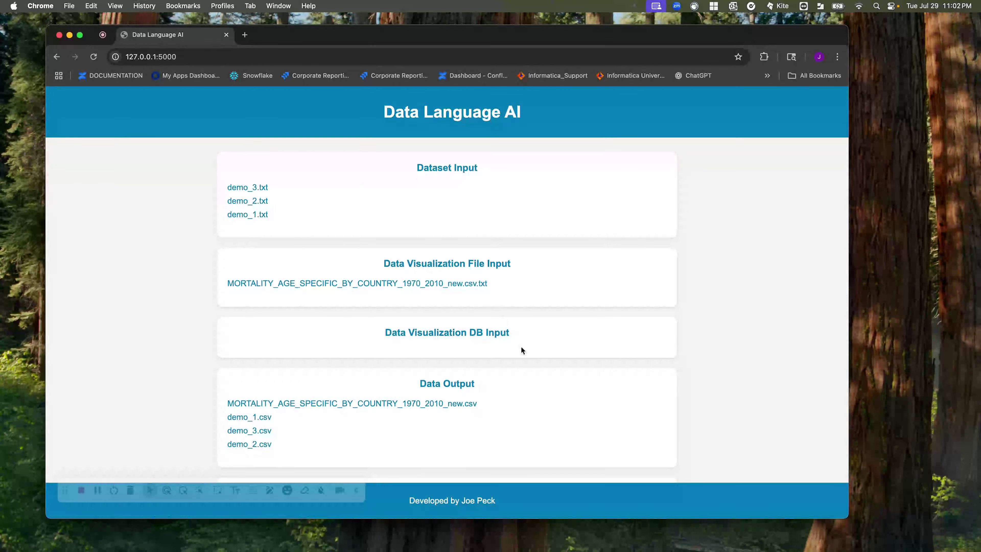
scroll(521, 350, "down", 2)
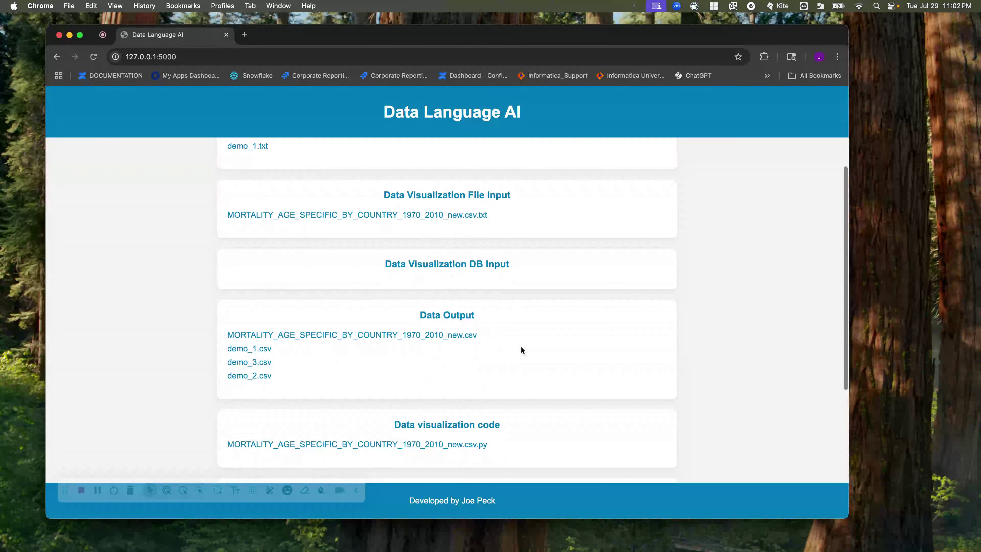
scroll(415, 352, "down", 3)
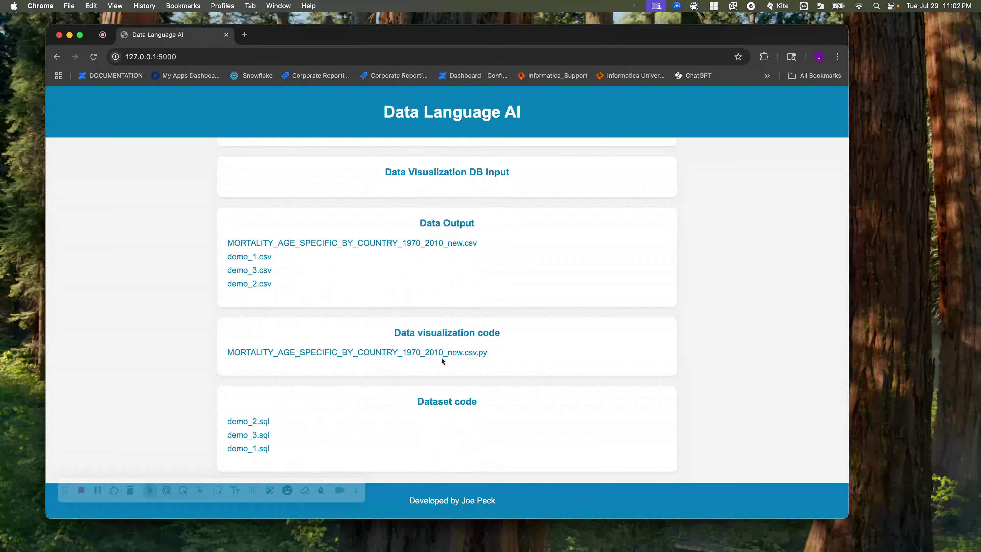
scroll(477, 339, "up", 6)
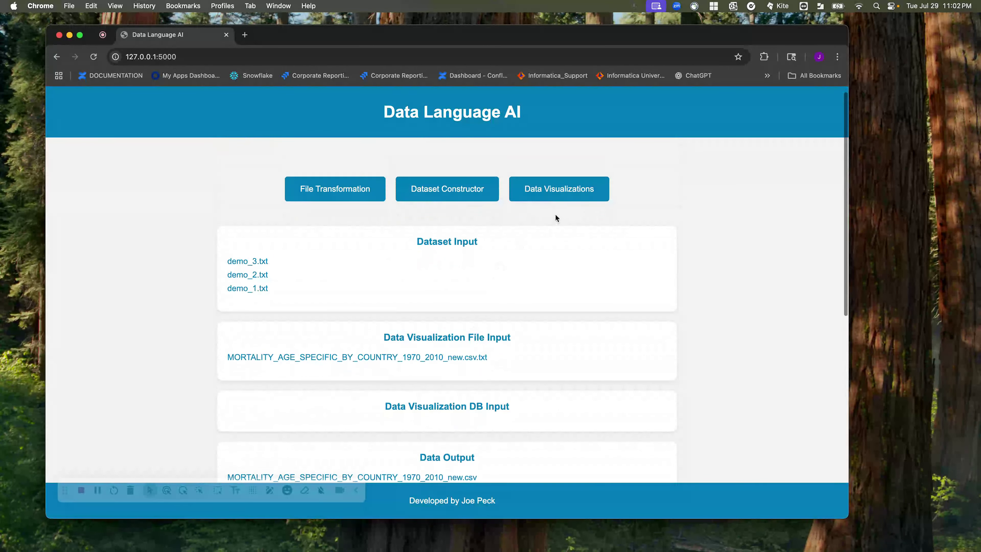
- Open the data visualization creator for databases and select the TEST_DATA database to list its tables and fields
left_click(560, 192)
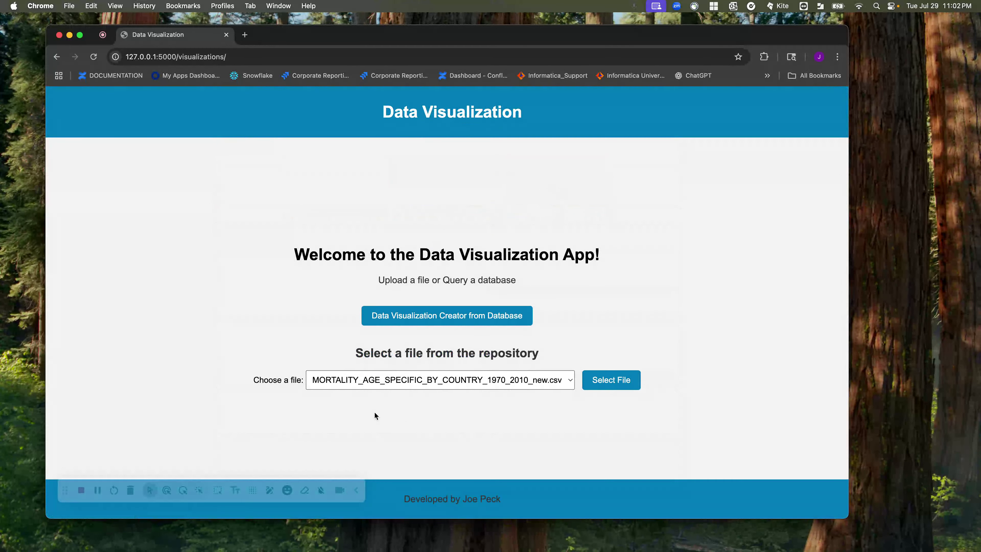
left_click(455, 315)
scroll(410, 325, "down", 1)
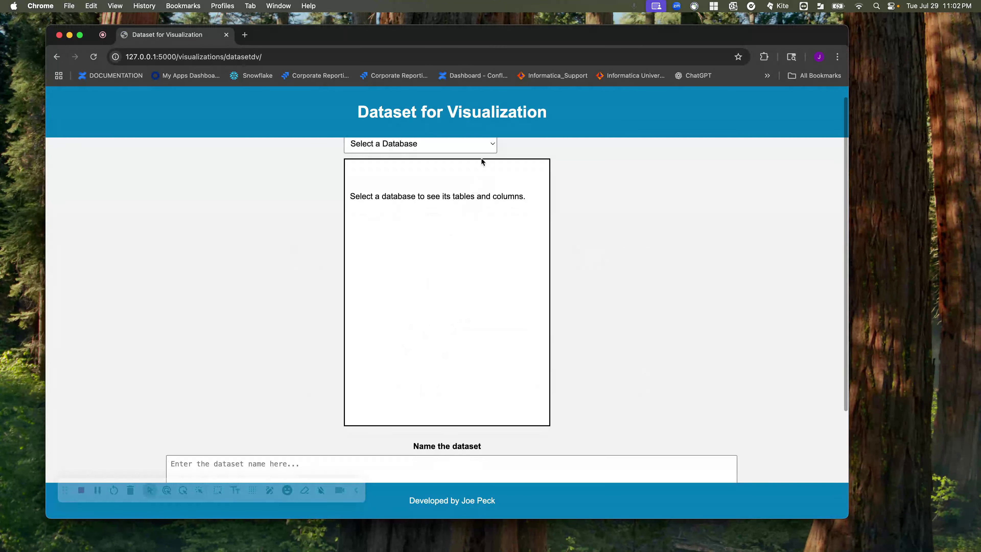
left_click(455, 146)
left_click(412, 212)
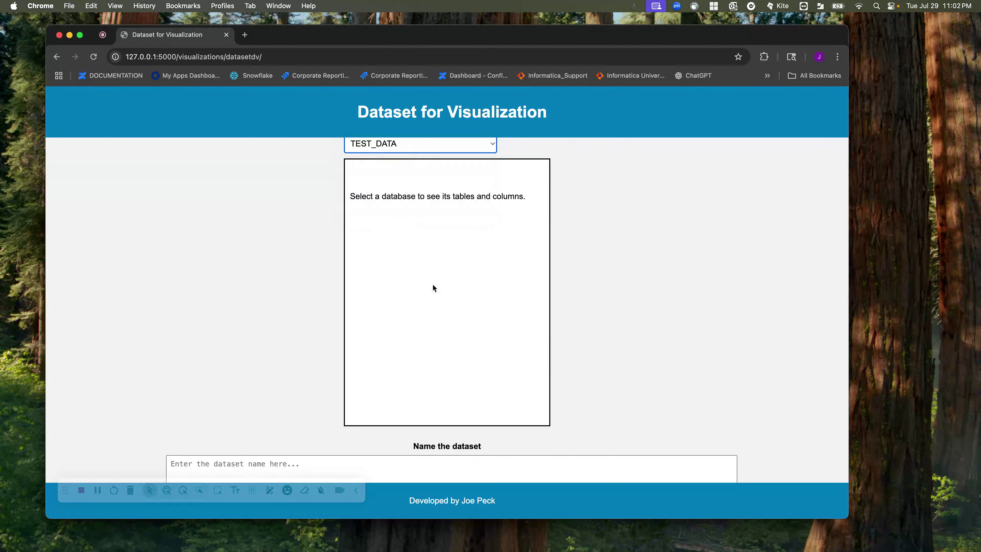
scroll(433, 288, "down", 10)
scroll(435, 292, "down", 8)
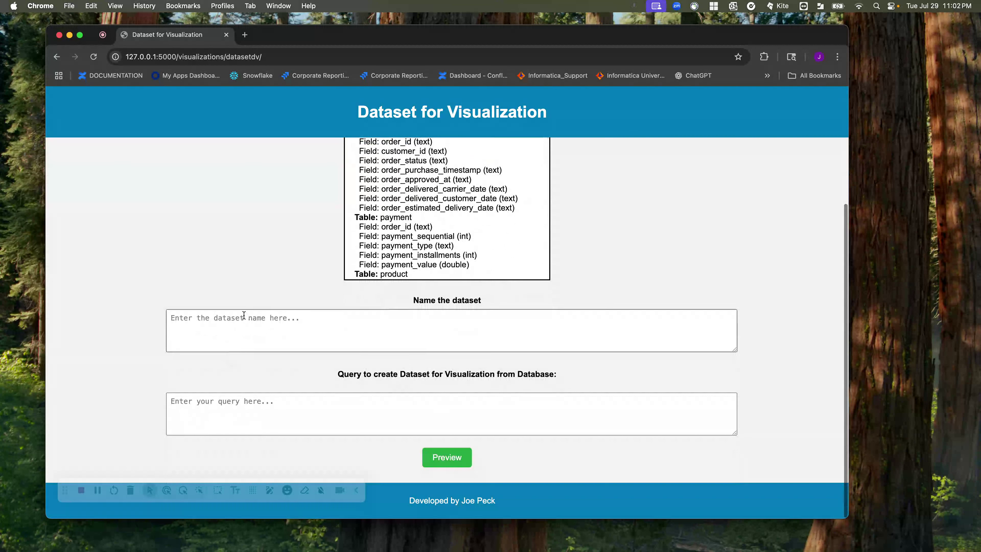
- Name the dataset dv_demo_1
left_click(238, 325)
type("dv_demo")
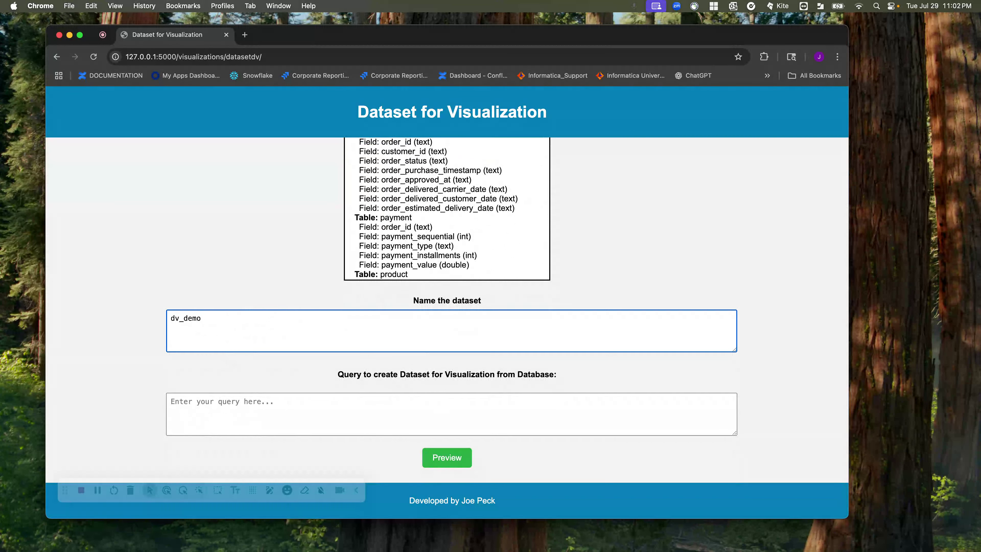
type("_1")
- Query customer_city, order_status and summed payment_value as total_payment_by_customer_city for 'delivered' orders, left-joining customer, orders and payment, grouped by customer_city, and preview the dataset
left_click(221, 417)
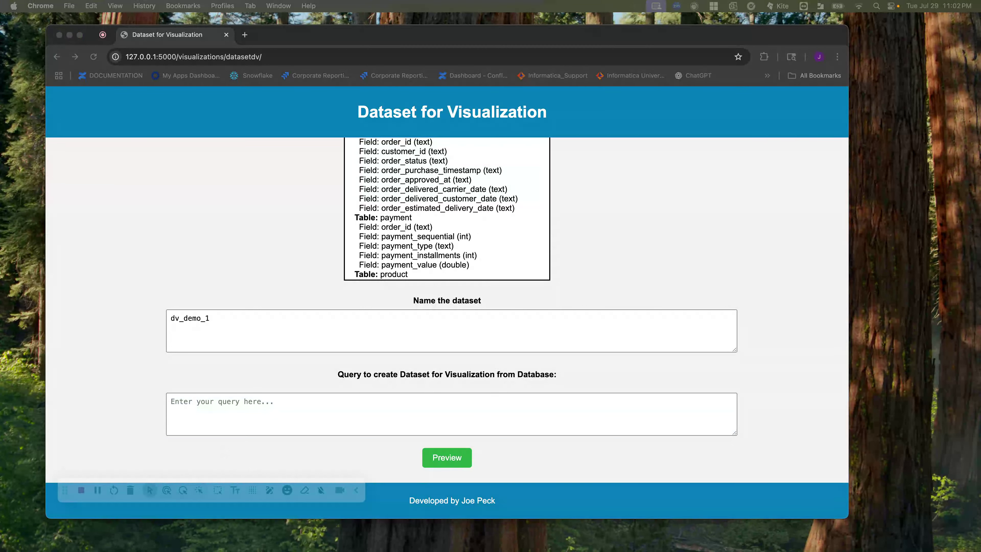
left_click(227, 399)
type("x")
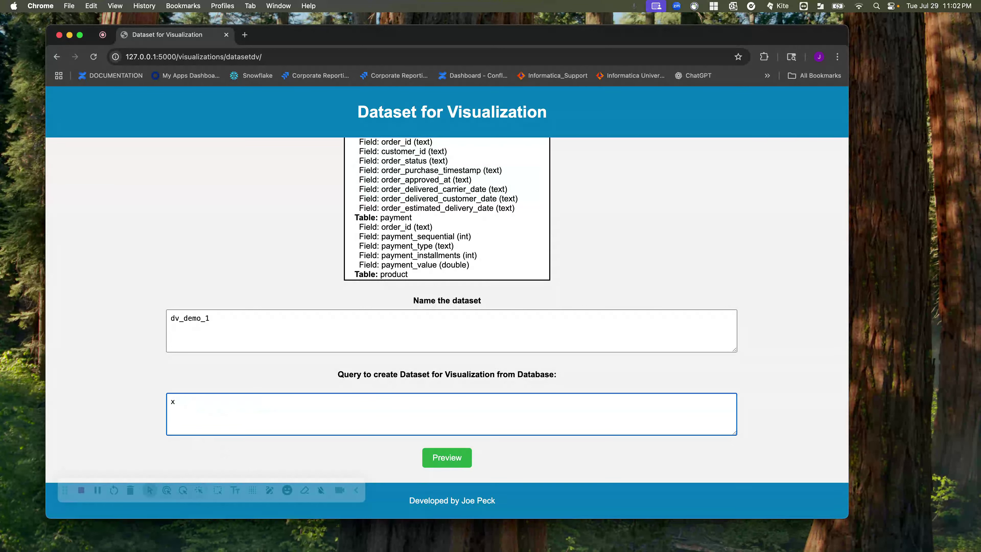
key("super+a")
type("SELECT      customer.customer_city,      orders.order_status,      SUM(payment.payment_value) AS total_payment_by_customer_city FROM      customer  LEFT JOIN      orders ON customer.customer_id = orders.customer_id  LEFT JOIN      payment ON orders.order_id = payment.order_id  WHERE      orders.order_status = 'delivered' GROUP BY      customer.customer_city;")
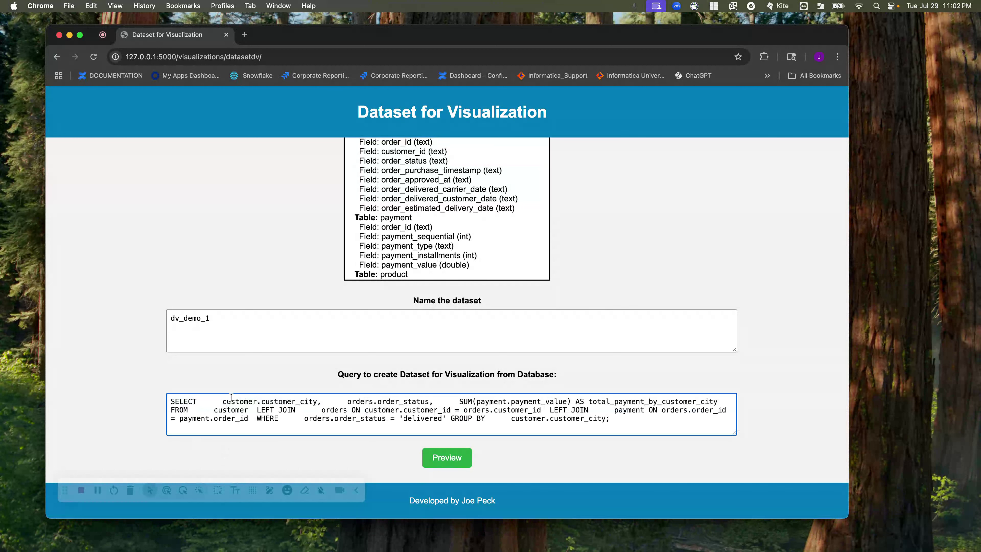
left_click(458, 455)
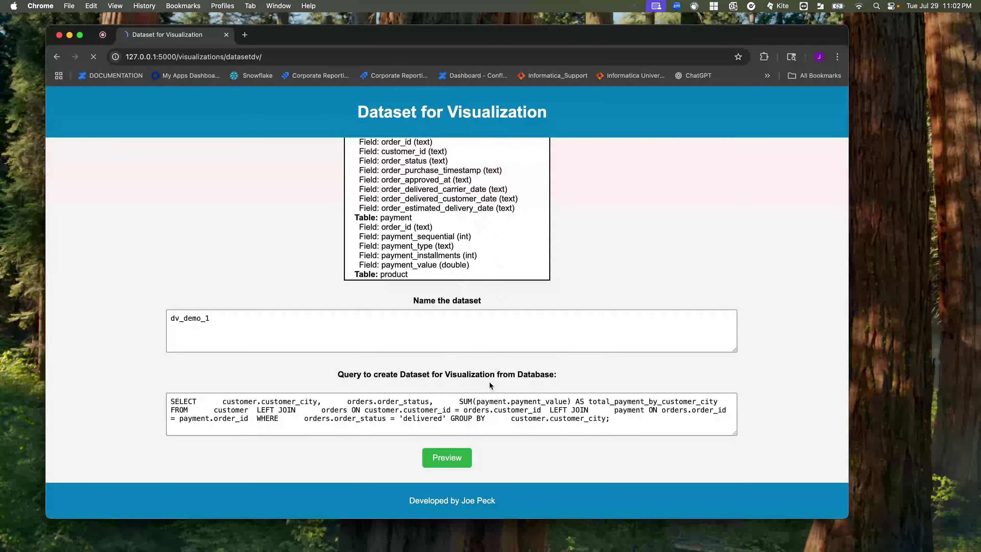
scroll(385, 392, "down", 2)
scroll(385, 392, "down", 20)
scroll(385, 392, "up", 15)
scroll(385, 393, "down", 5)
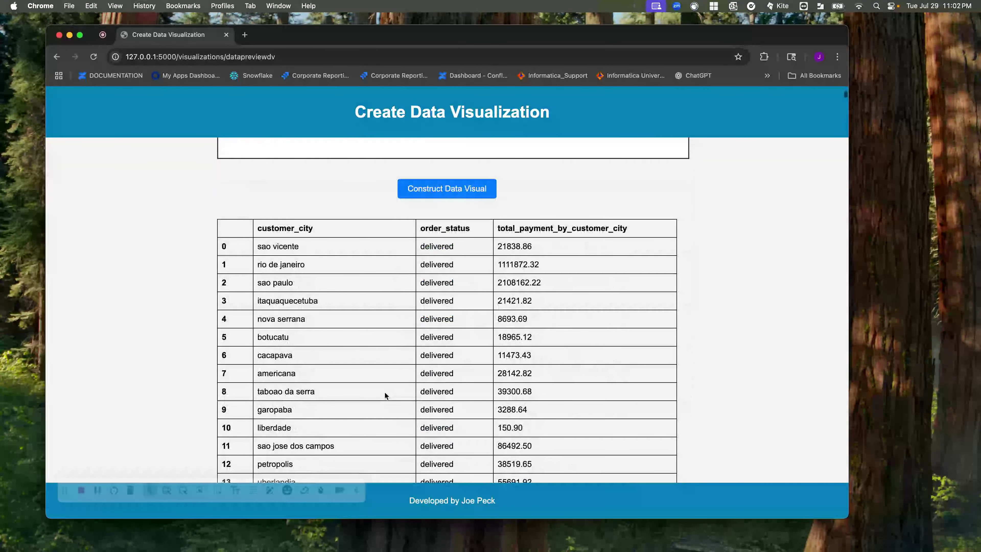
scroll(385, 394, "up", 2)
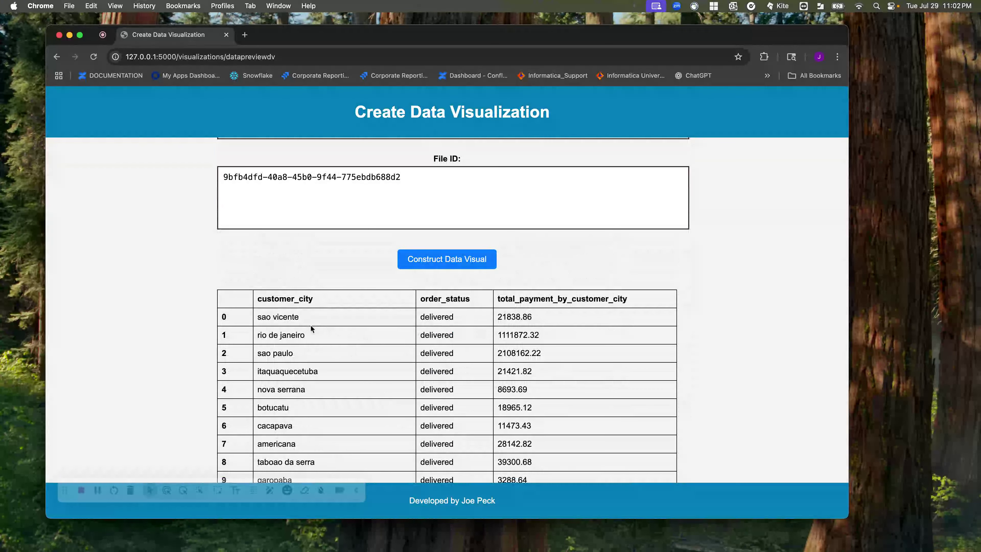
- Set the chart type to bar chart and the data fields to customer_city, total_payment_by_customer_city
scroll(362, 388, "up", 10)
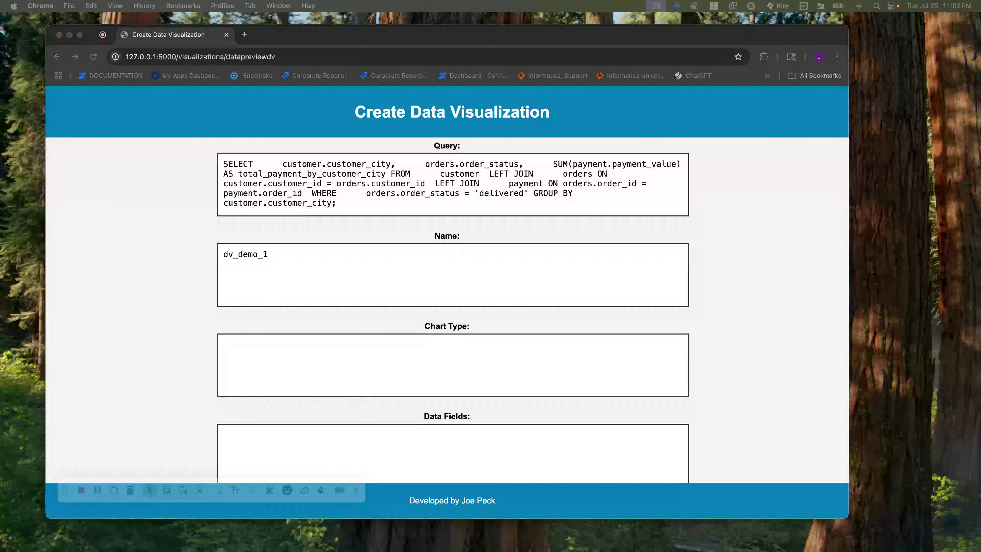
left_click(280, 347)
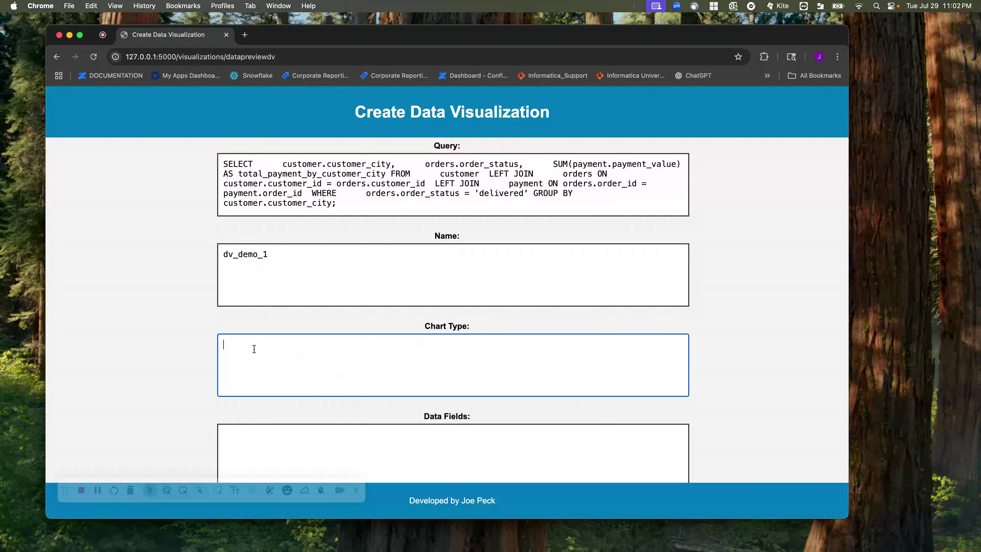
type("bar chart")
scroll(254, 347, "down", 5)
left_click(289, 295)
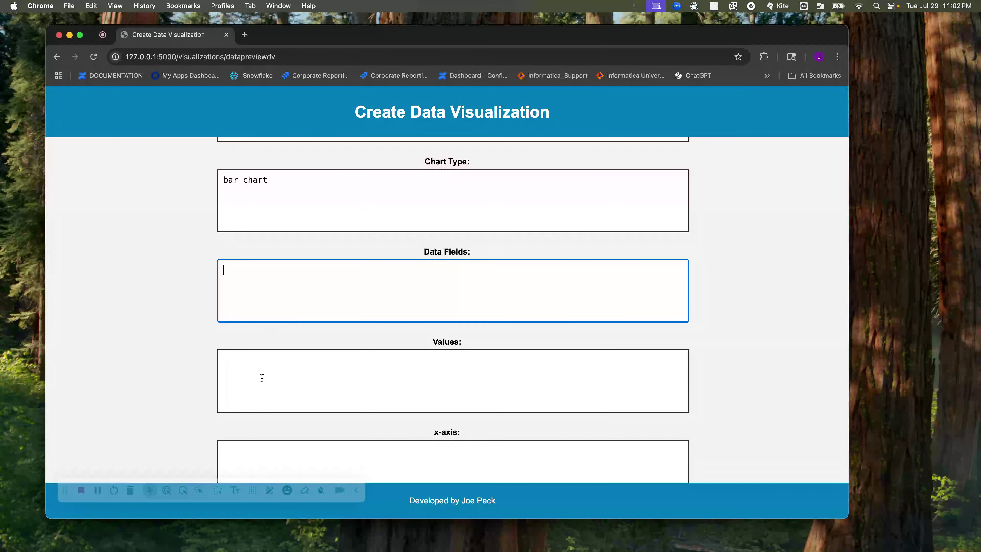
left_click(241, 275)
type("customer_city, total_payment_by_customer_city")
- Specify the values 'sao paulo', 'rio de janeiro' and 'belo horizonte' from customer_city, and the numeric values from total_payment_by_customer_city
scroll(301, 384, "down", 2)
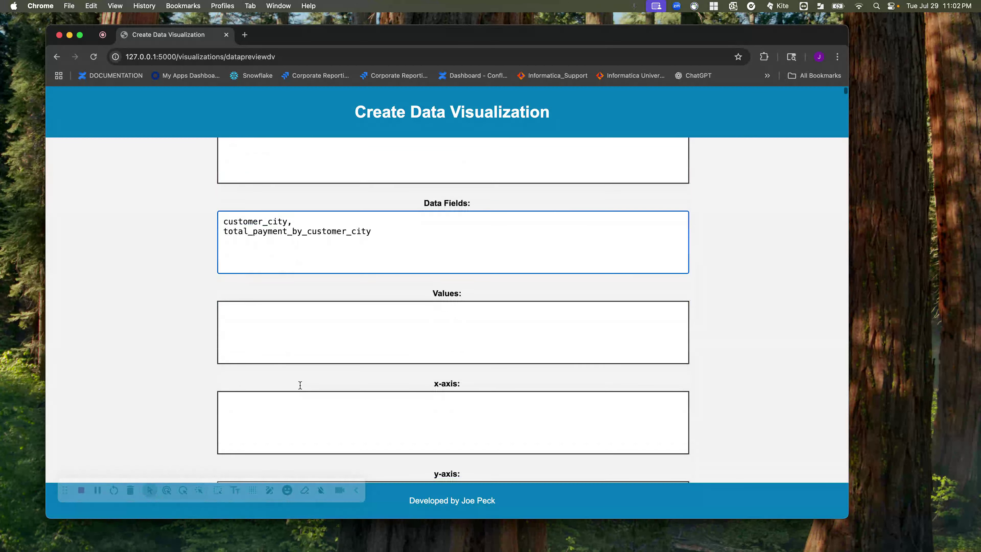
left_click(279, 331)
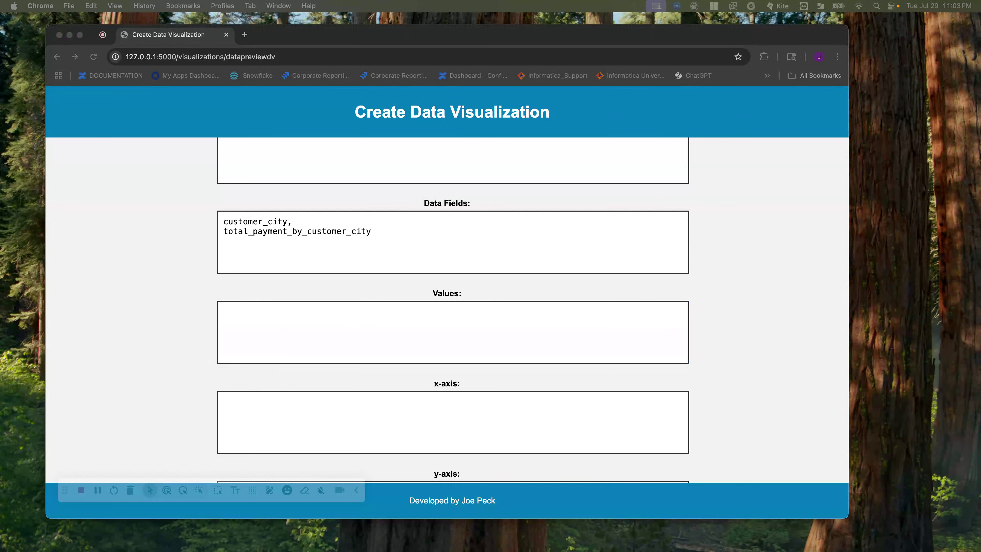
left_click(300, 322)
type("from customer_city the values: 'sao paulo','rio de janeiro','belo horizonte' from total_payment_by_customer_city taking the numeric values")
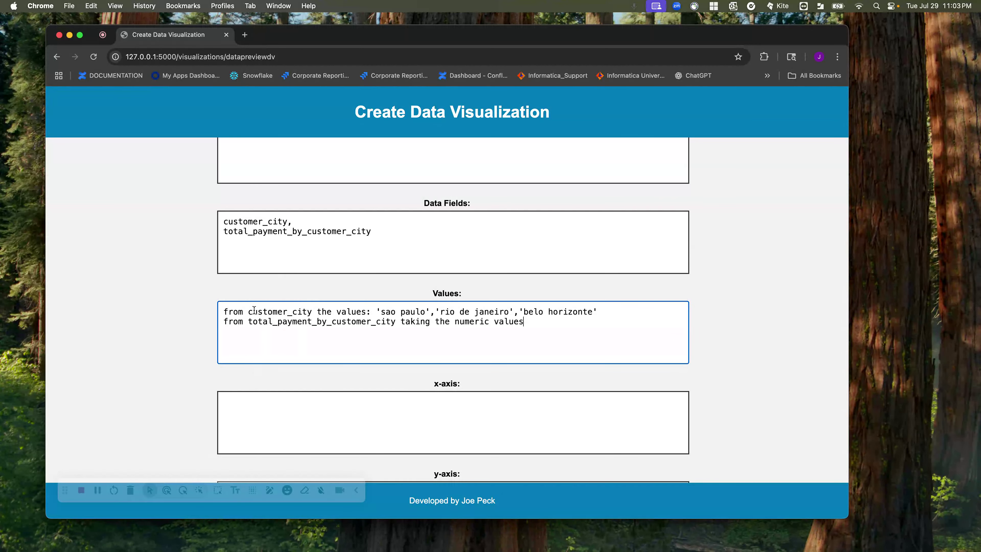
- Set the x-axis to customer_city and the y-axis to total_payment_by_customer_city
scroll(255, 318, "down", 3)
scroll(255, 318, "down", 1)
left_click(290, 344)
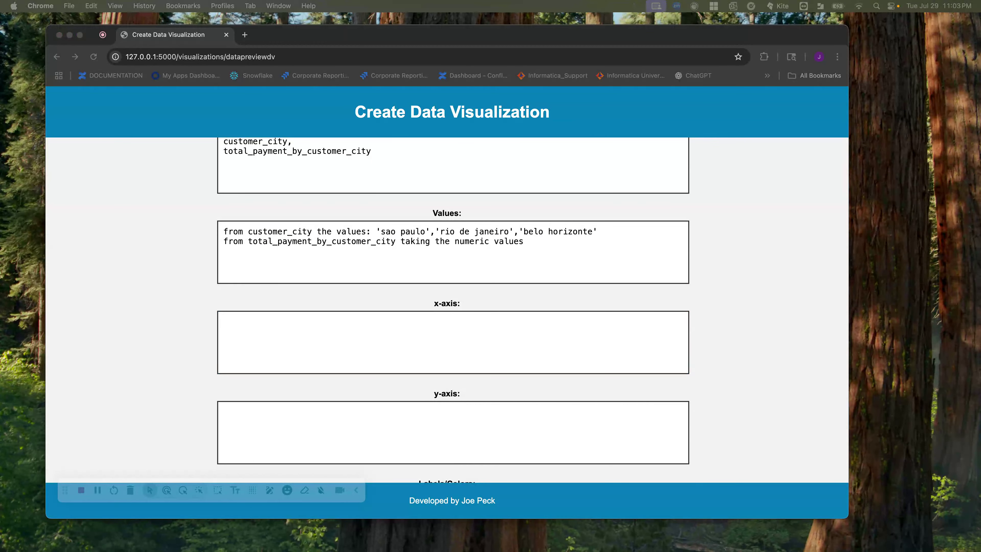
left_click(273, 318)
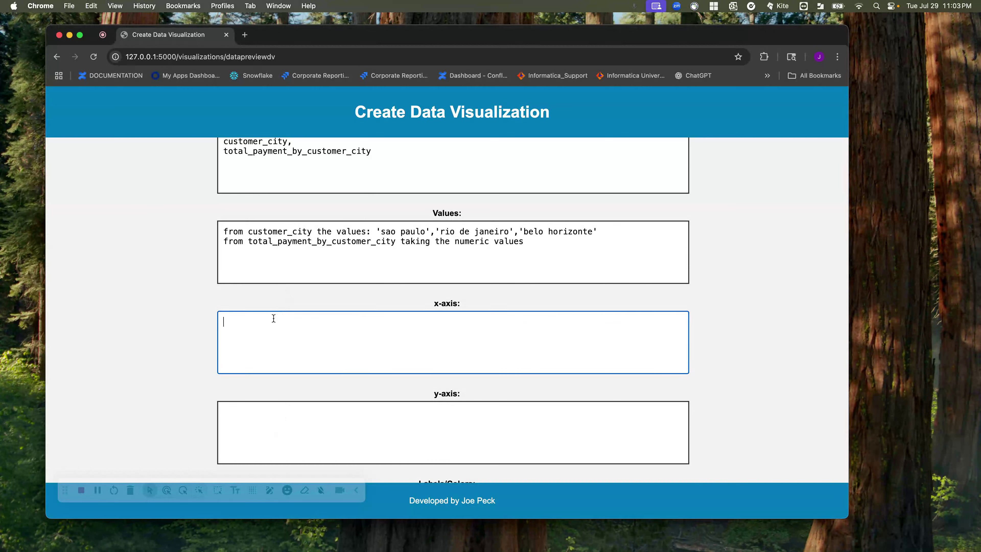
type("customer_city")
scroll(262, 327, "down", 4)
left_click(253, 327)
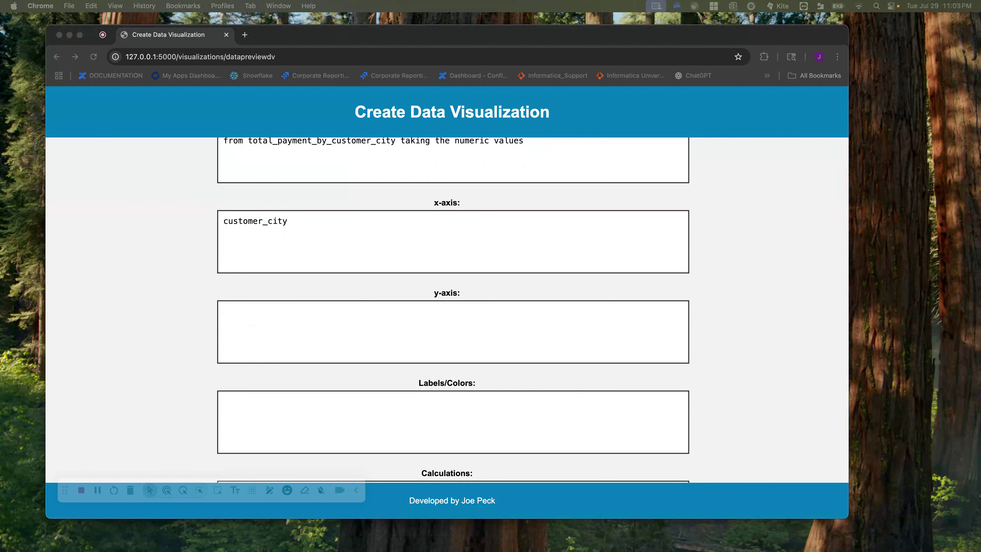
left_click(258, 328)
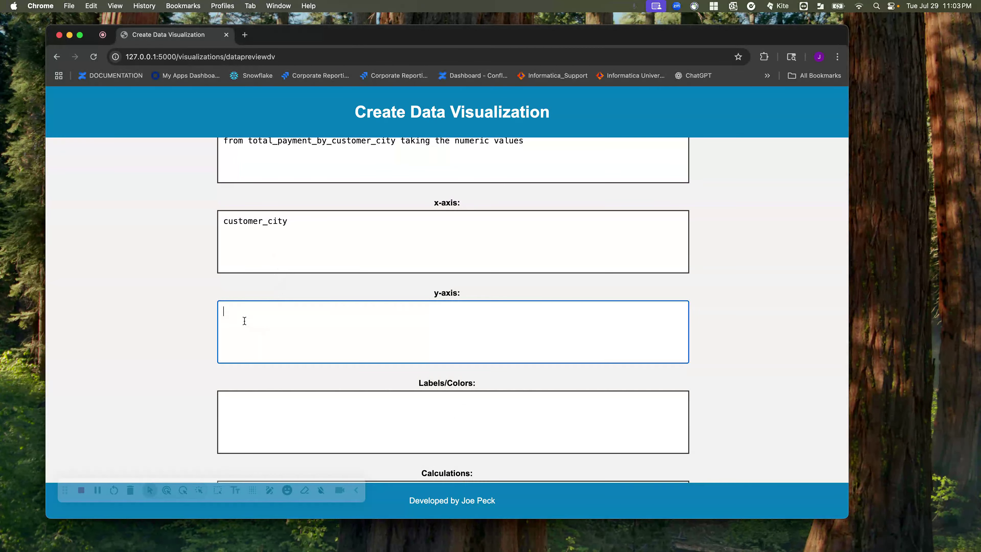
type("total_payment_by_customer_city")
- Enter title "Top Cities for Gross Payments for Delivered Orders", axis labels "Cities with Highest Gross Payments", "Gross Payment Amount by 100k", and blue, red, black bar colors
scroll(251, 328, "down", 2)
left_click(281, 354)
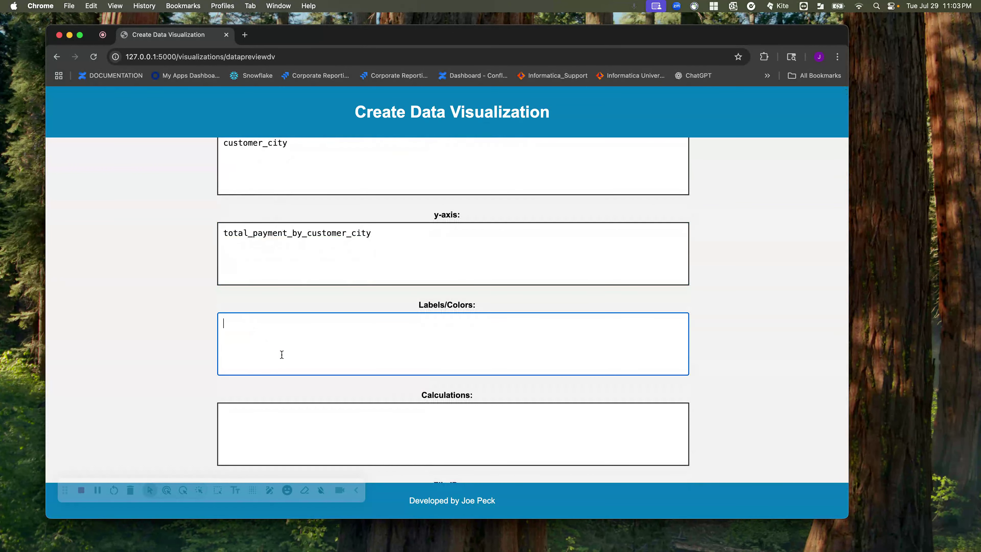
scroll(256, 510, "down", 2)
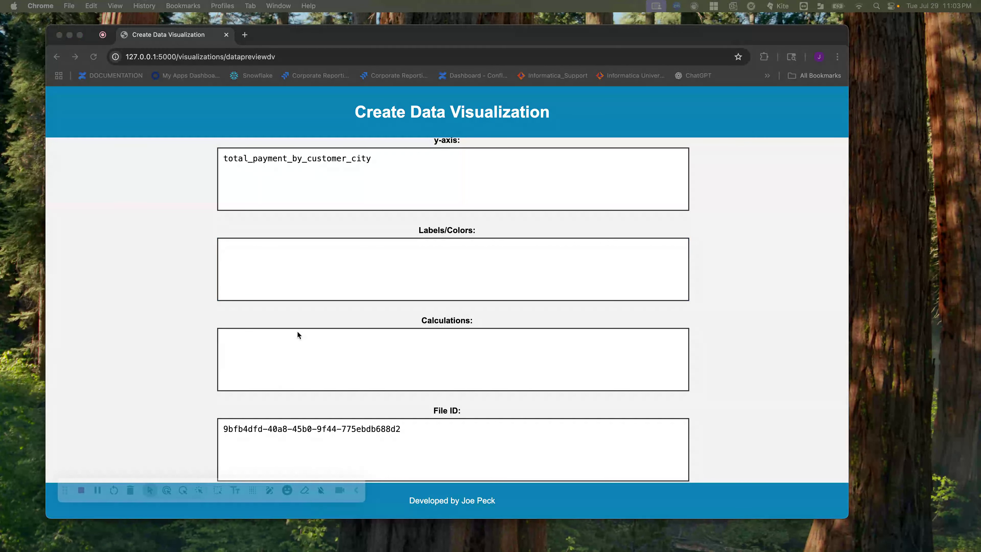
left_click(256, 263)
type("main title: \"Top Cities for Gross Payments for Delivered Orders\" x-axis label: \"Cities with Highest Gross Payments' y-axis label: \"Gross Payment Amount by 100k\" bar color for 'sao paulo' will be blue bar color for 'rio de janeiro' will be red bar color for 'belo horizonte' will be black")
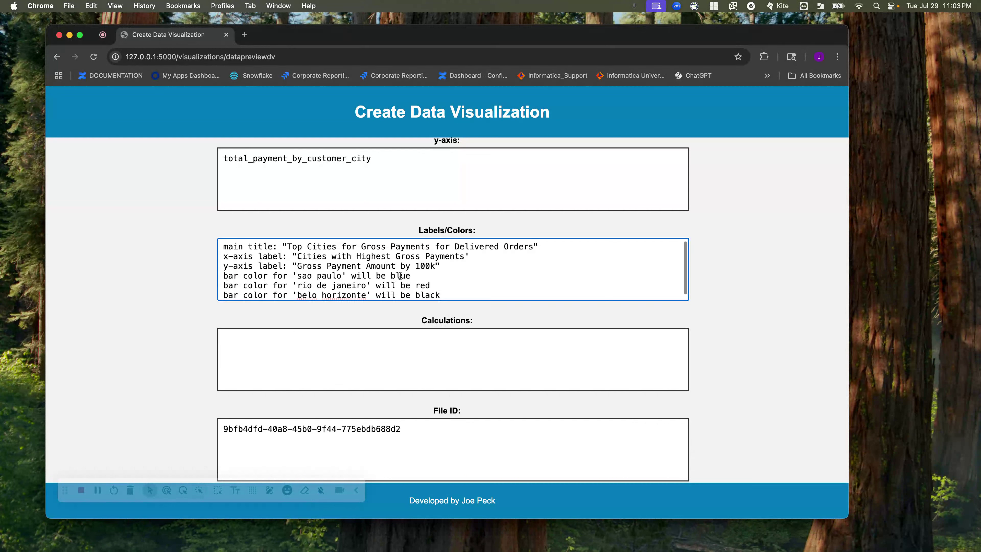
- Separate the lines of the labels and colors description with commas, leaving none after the last line
left_click(544, 246)
left_click(475, 255)
type(",")
left_click(456, 269)
type(",")
key("Left")
key("Left")
key("Delete")
left_click(414, 277)
type(",")
key("Down")
key("End")
type(",")
key("Down")
key("End")
type(",")
key("Down")
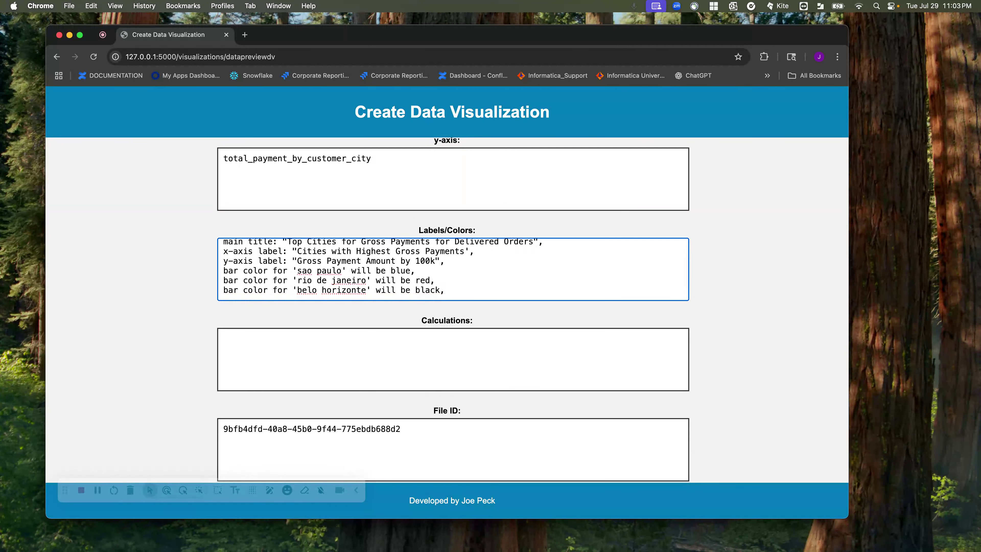
key("BackSpace")
- Describe the calculations: show each city's amount on the bar graph, scale in 100k increments, and size it so labels and main title are not cut off
key("super+Tab")
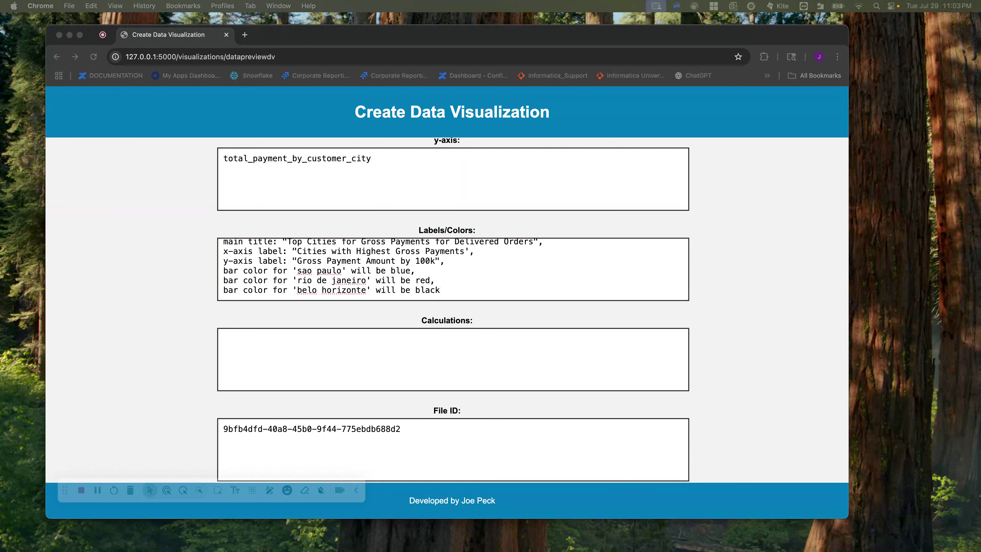
left_click(251, 339)
type("get the amounts for each city and show it on the bar graph, scale the visualization in increments of 100k and make sure to make the visualization large enough to not cut off the labels and main title")
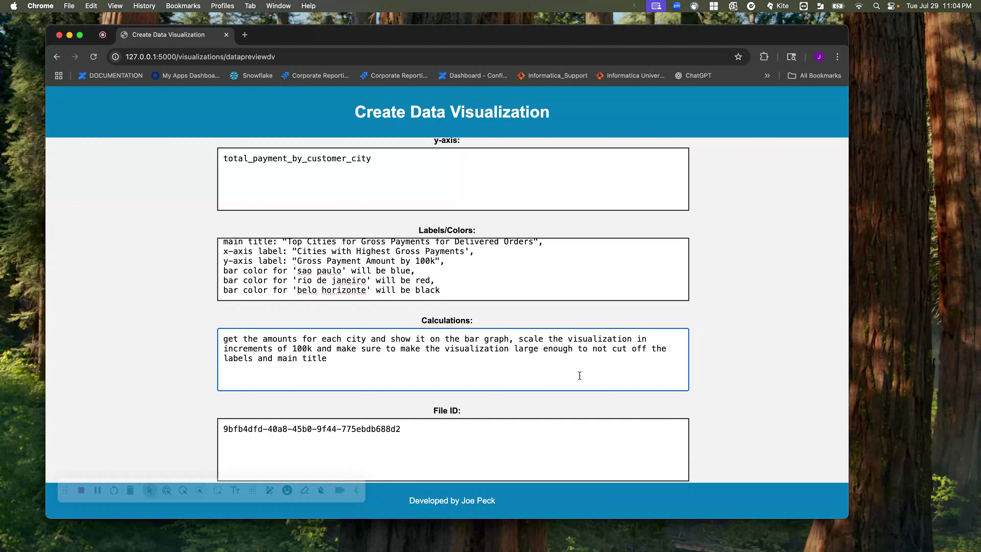
- Construct the data visual and submit the bar chart specification to generate the chart
scroll(539, 392, "down", 10)
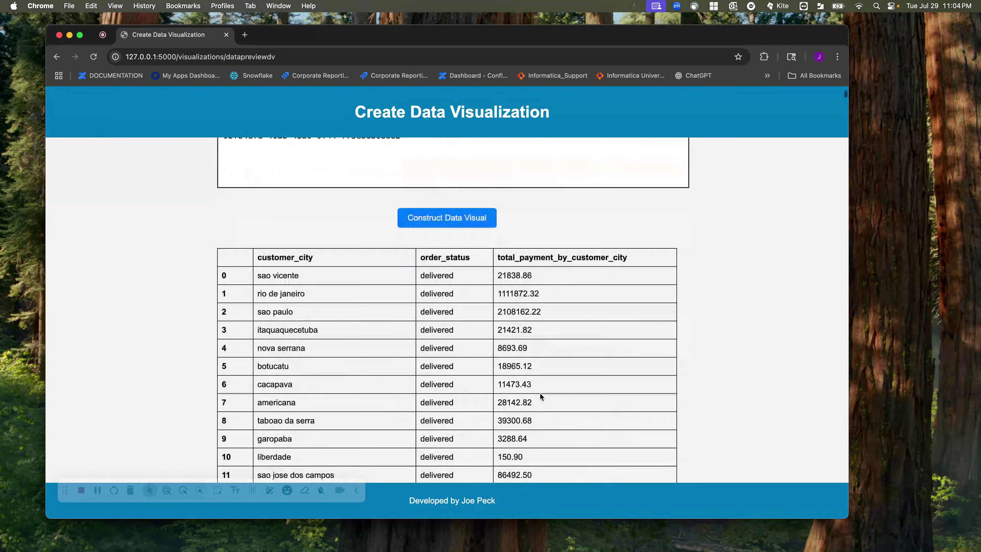
scroll(508, 247, "up", 10)
scroll(477, 331, "down", 4)
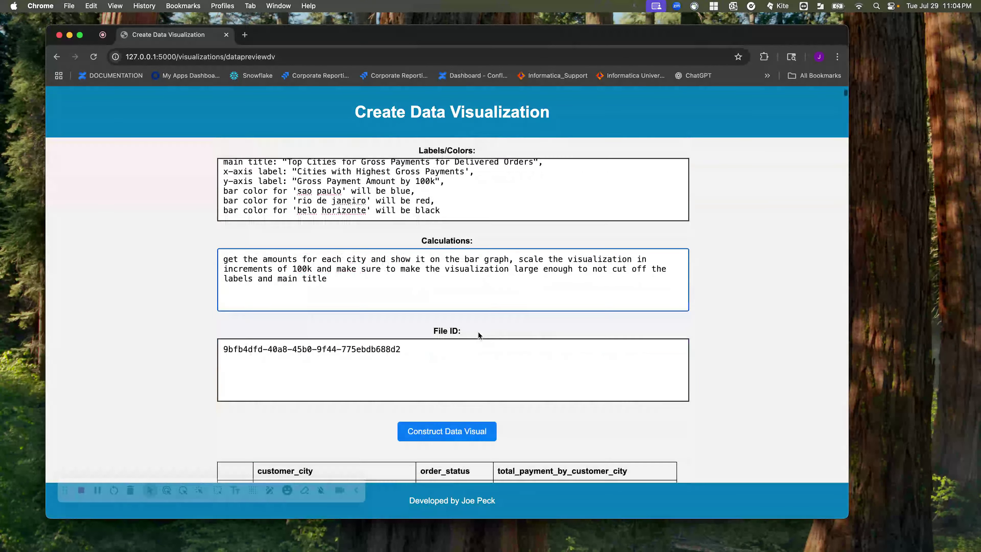
scroll(473, 320, "up", 1)
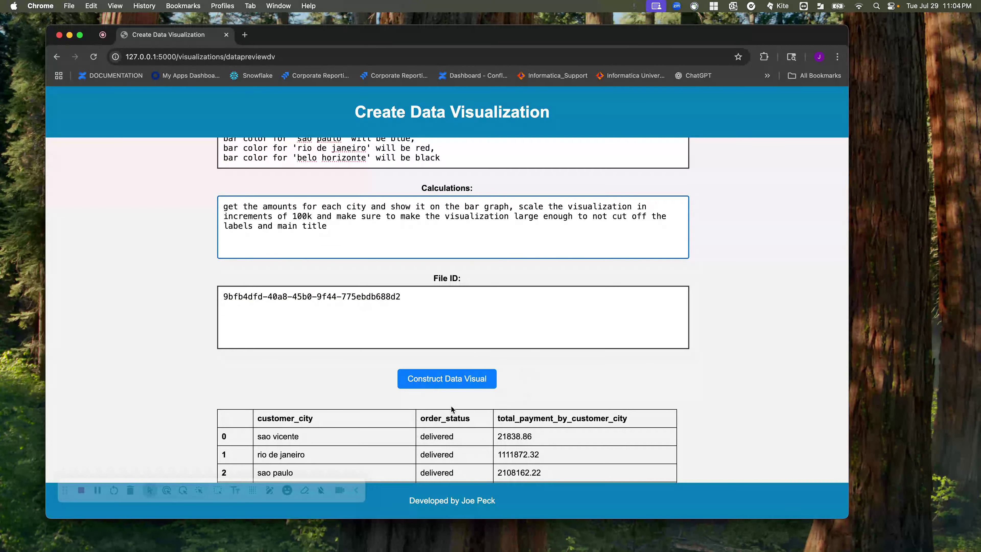
left_click(457, 375)
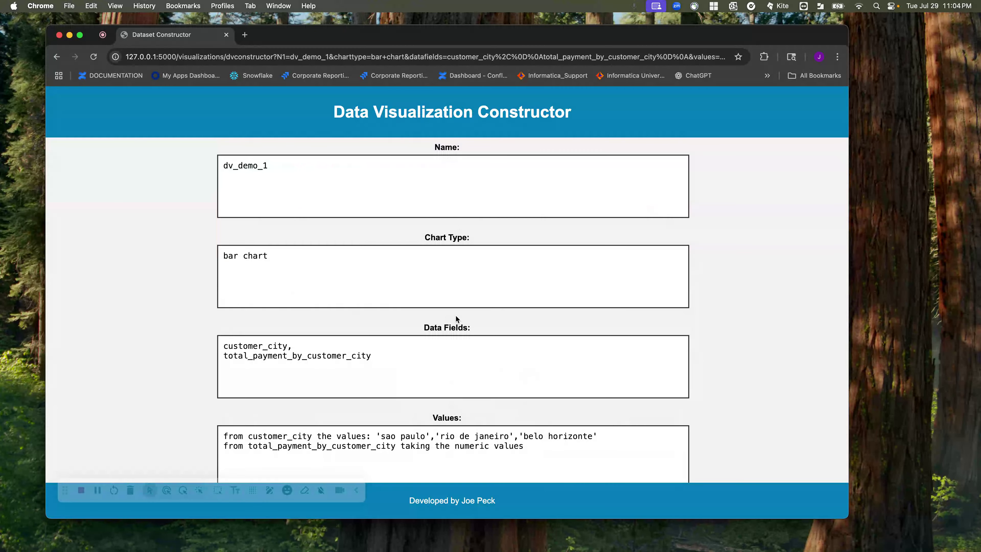
scroll(456, 316, "down", 9)
left_click(448, 471)
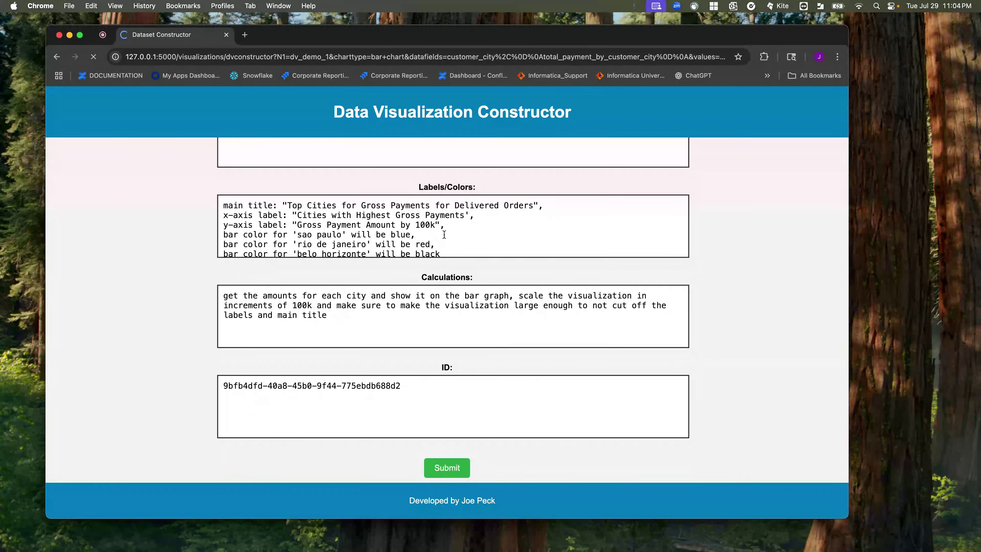
scroll(444, 234, "up", 9)
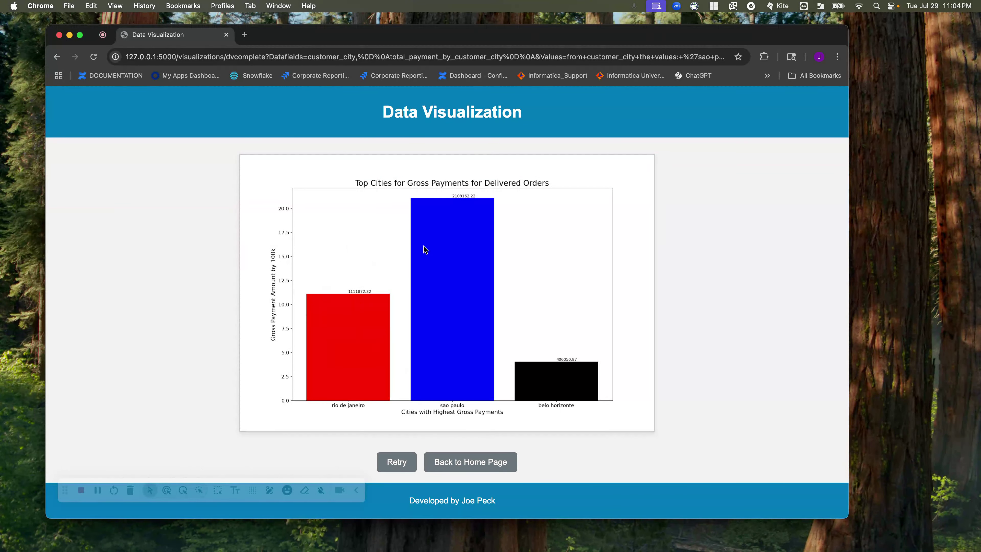
- Return to the home page and examine the dv_demo_1 files among the database inputs, data output and visualization code
left_click(465, 468)
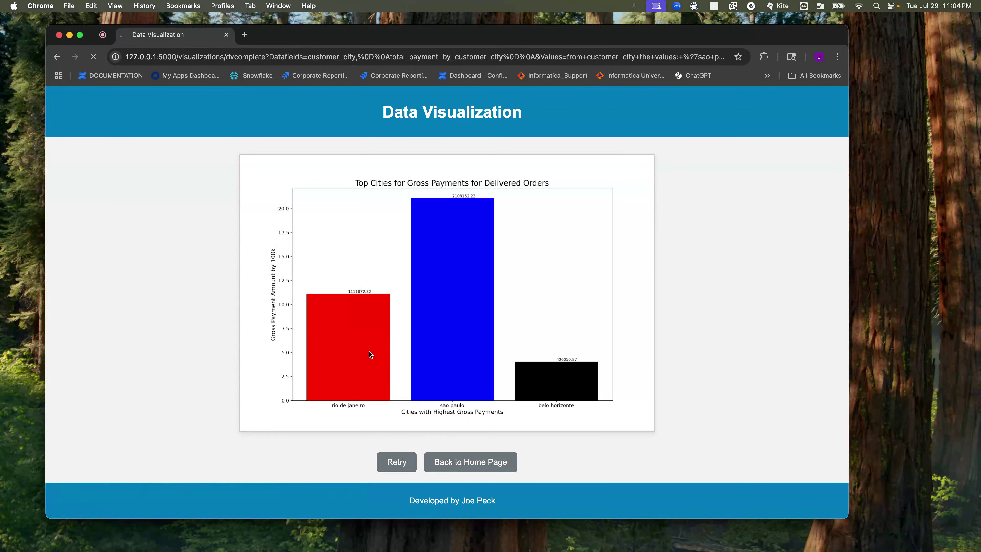
scroll(468, 324, "down", 10)
scroll(468, 324, "up", 5)
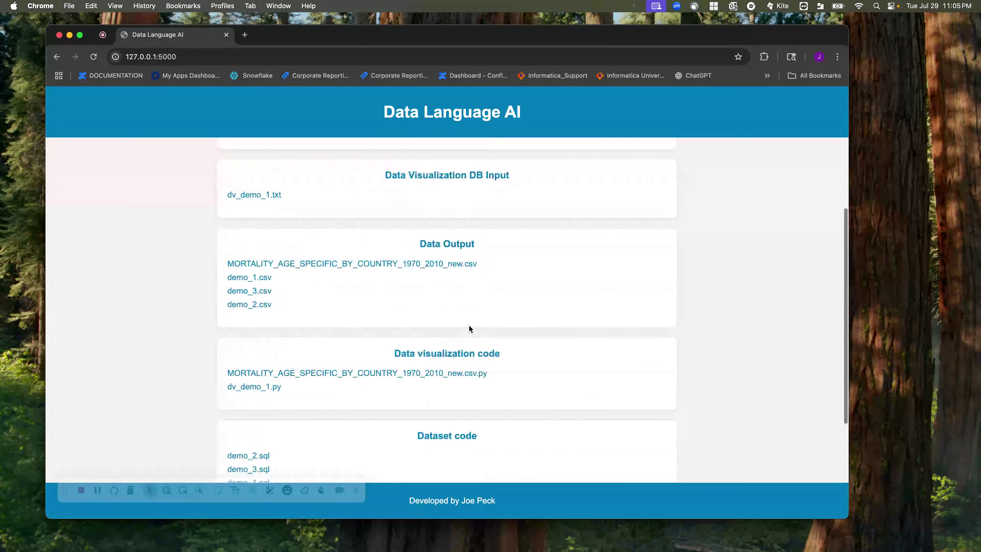
scroll(468, 324, "up", 5)
scroll(466, 329, "down", 2)
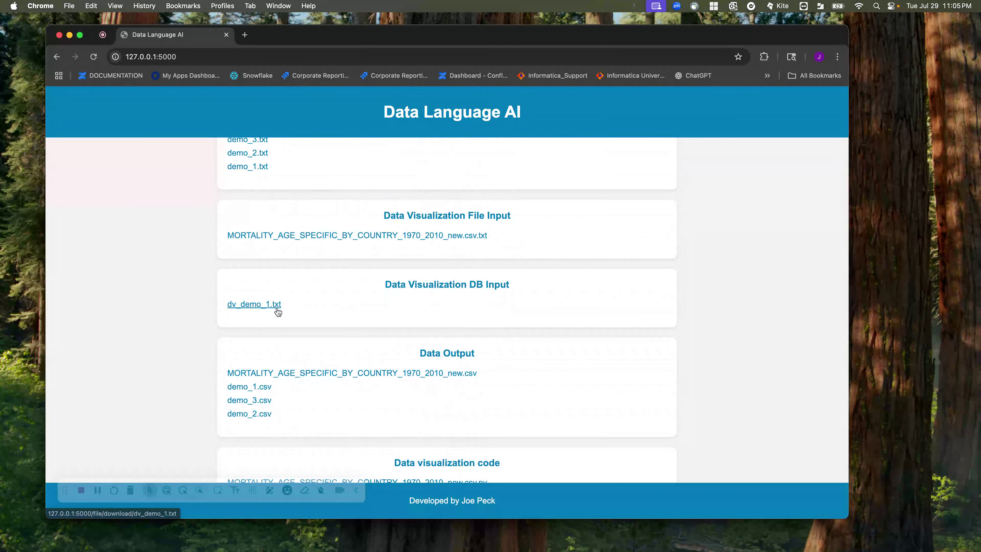
scroll(355, 348, "down", 1)
scroll(356, 348, "down", 2)
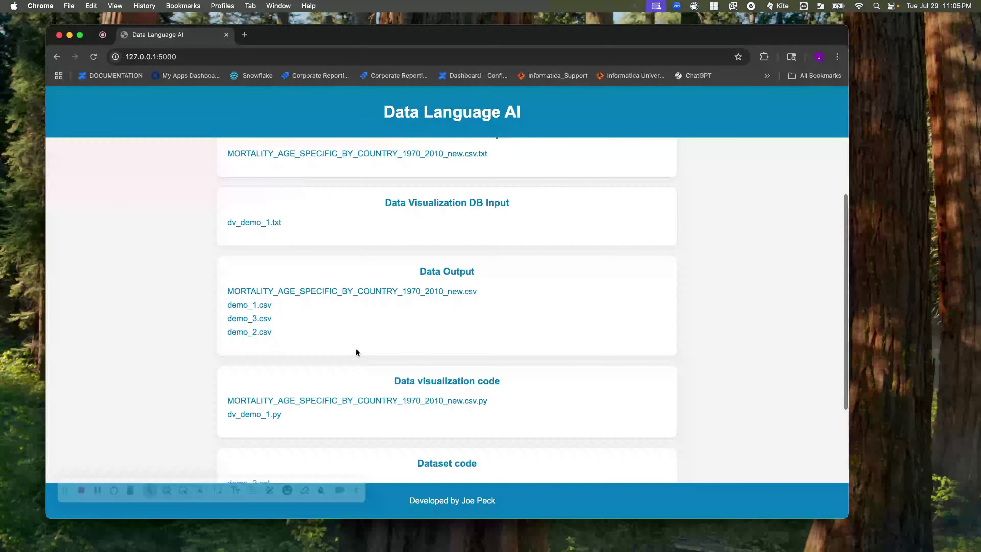
scroll(355, 351, "down", 2)
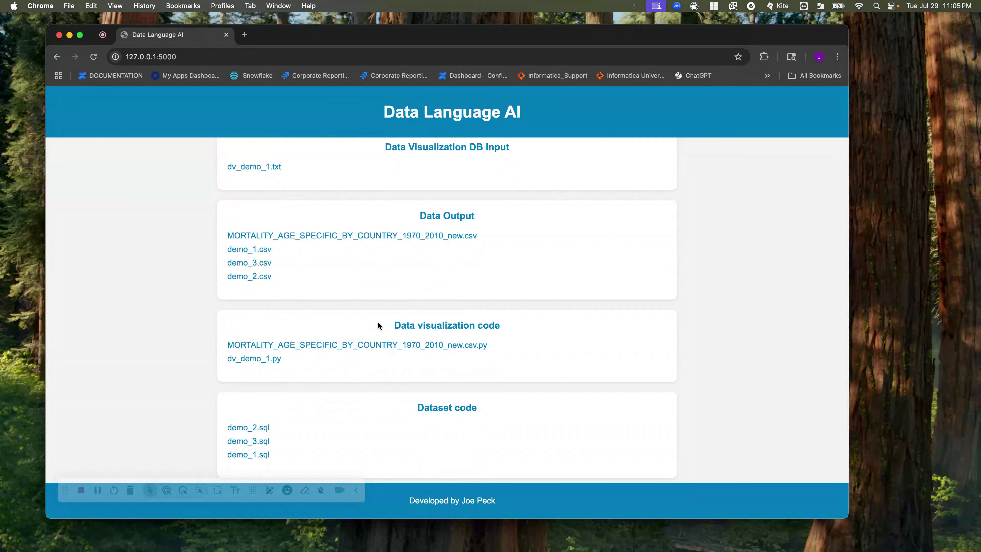
scroll(476, 320, "up", 7)
scroll(477, 319, "down", 5)
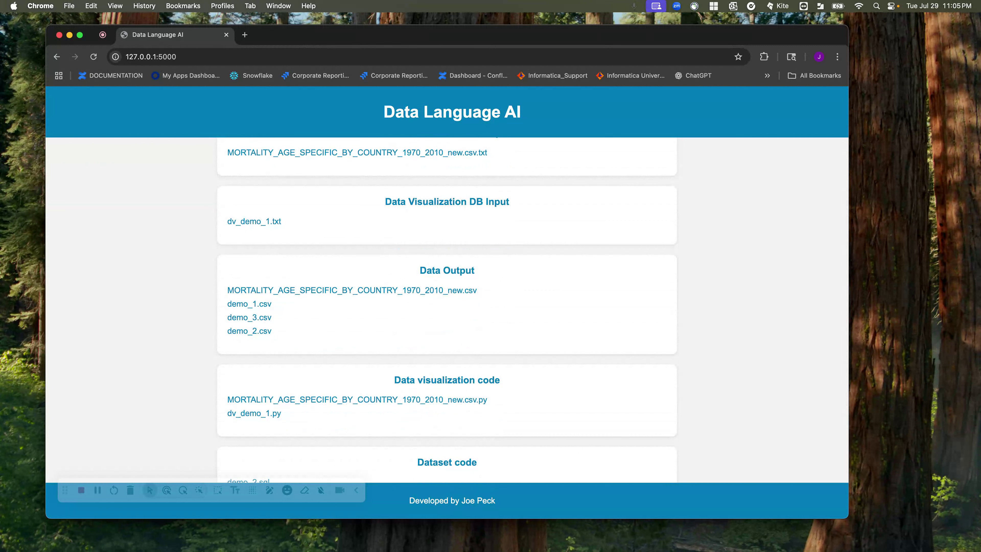
- Check which repository files are available for a new data visualization, and return to the home page
scroll(572, 168, "up", 6)
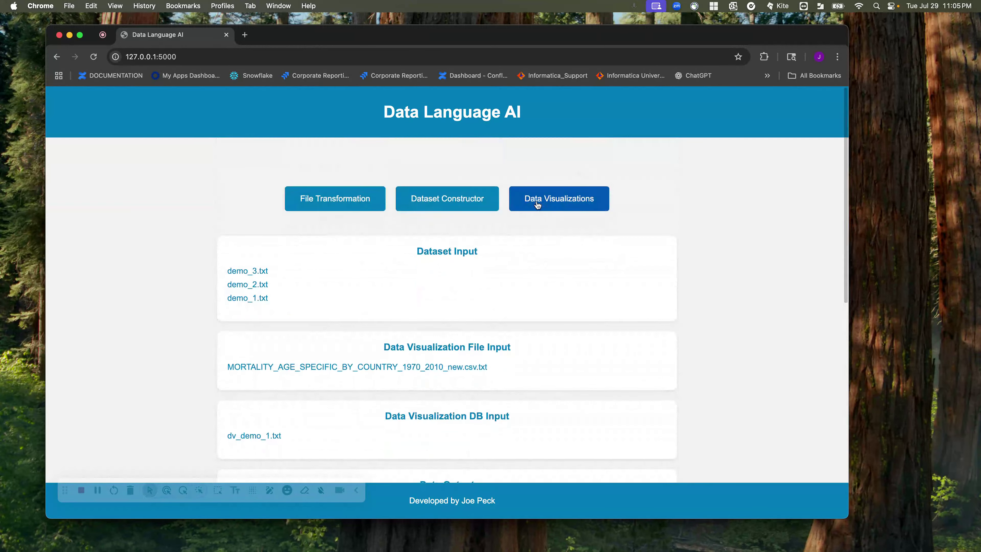
left_click(537, 205)
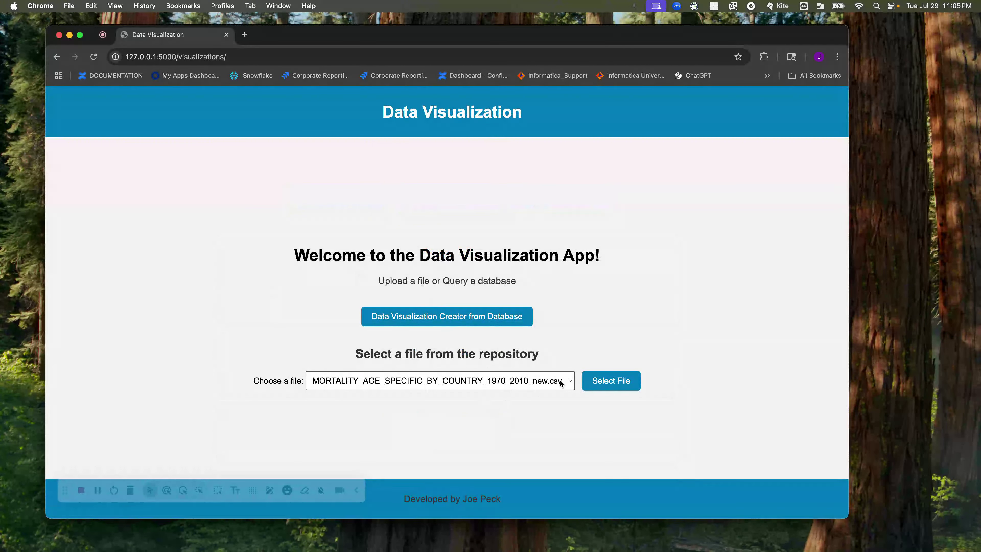
left_click(571, 381)
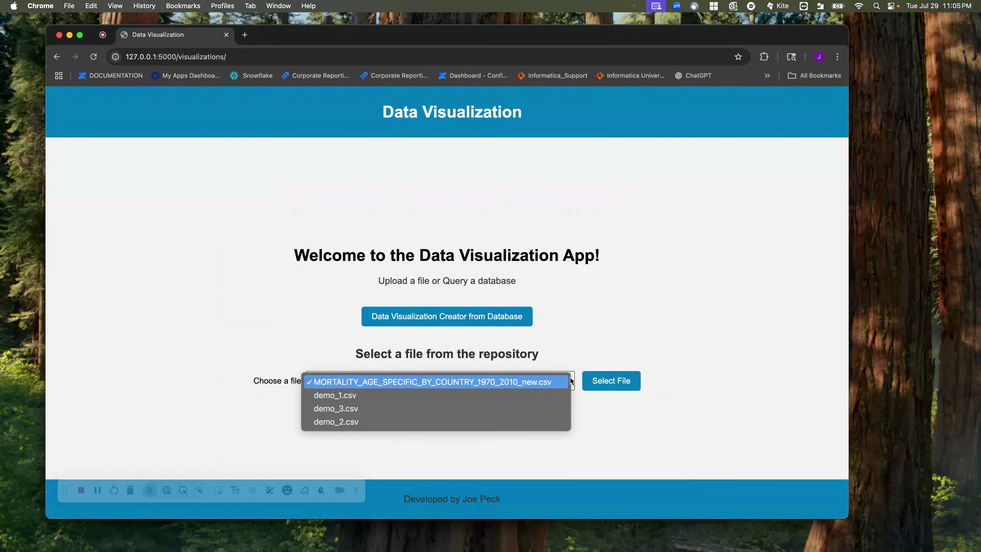
left_click(509, 222)
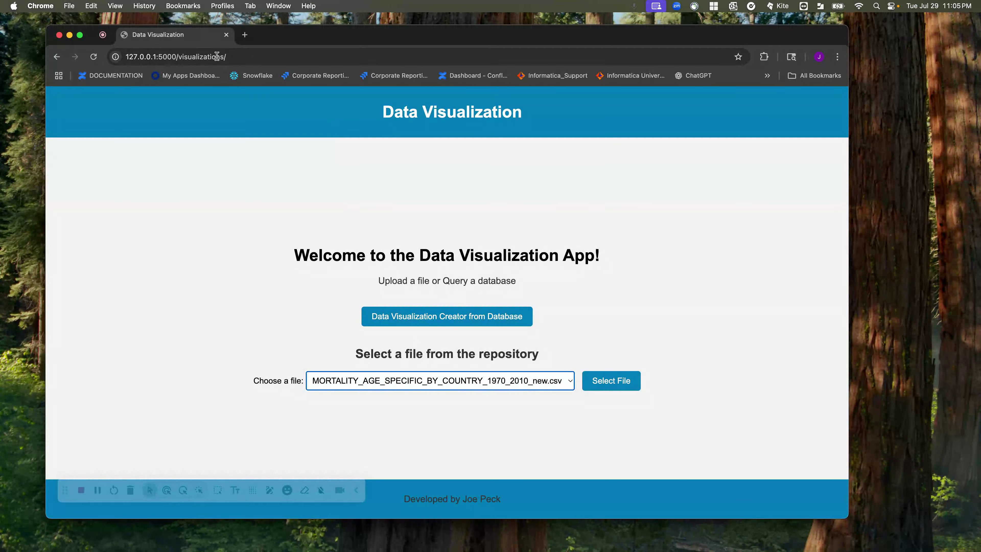
left_click(57, 56)
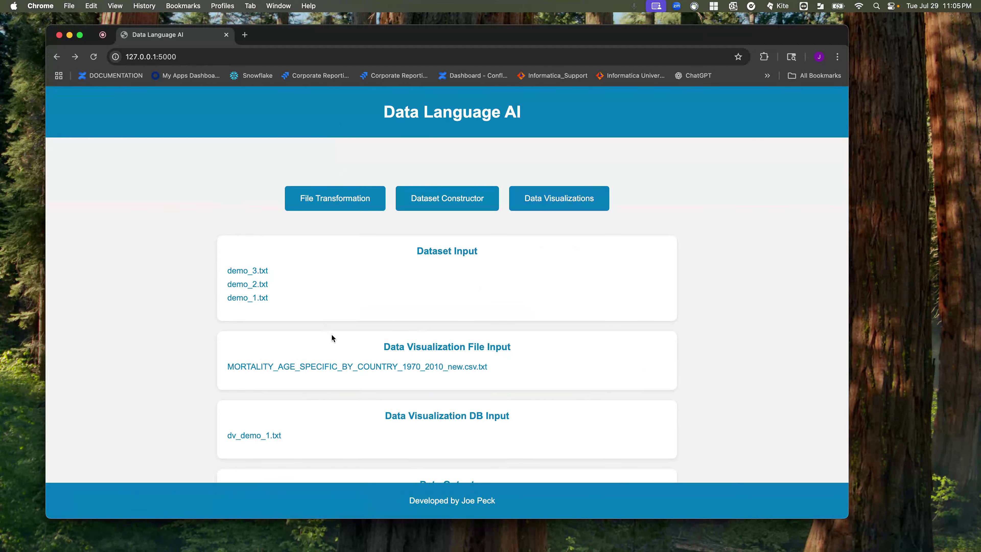
- Download demo_2.csv from the data output files and open it to view its contents
scroll(331, 411, "down", 5)
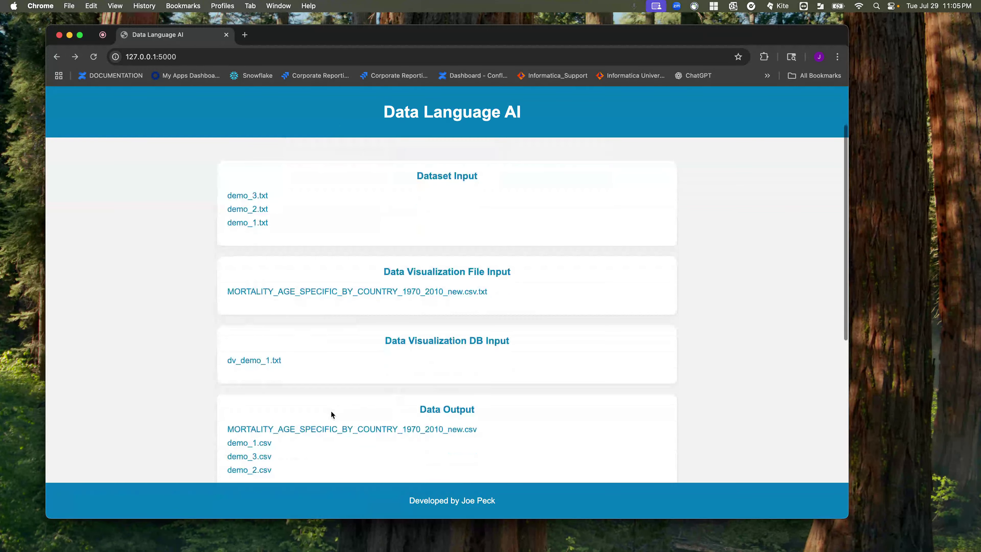
scroll(331, 413, "down", 1)
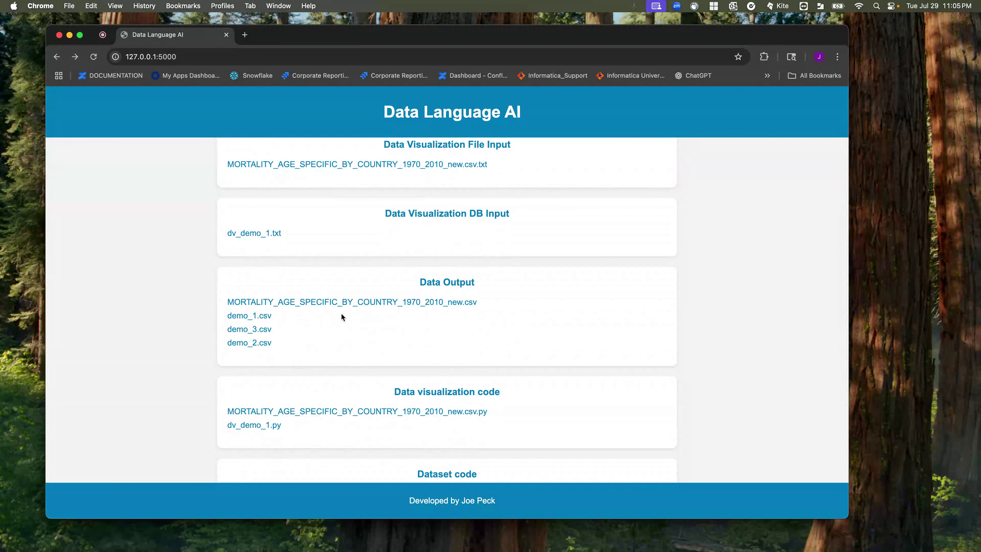
left_click(253, 346)
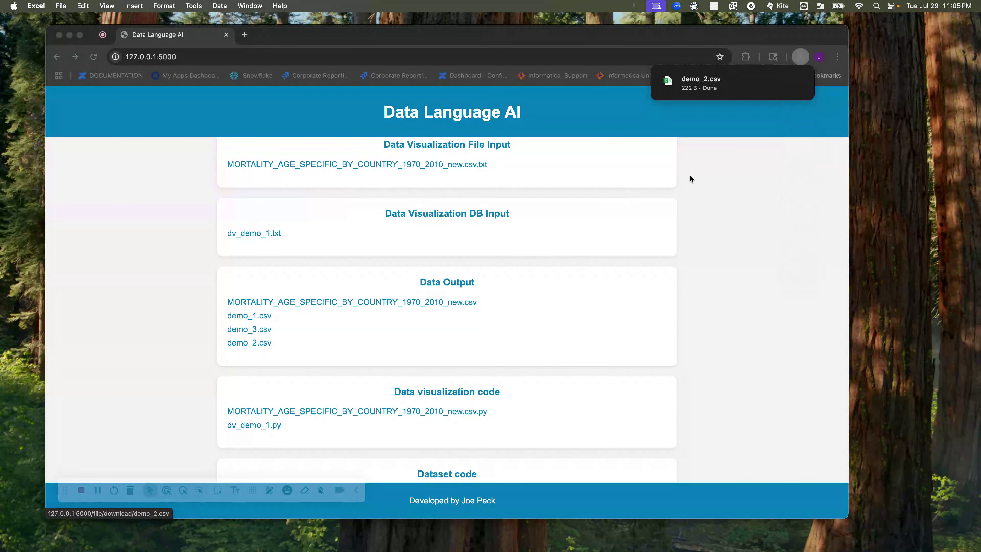
left_click(702, 86)
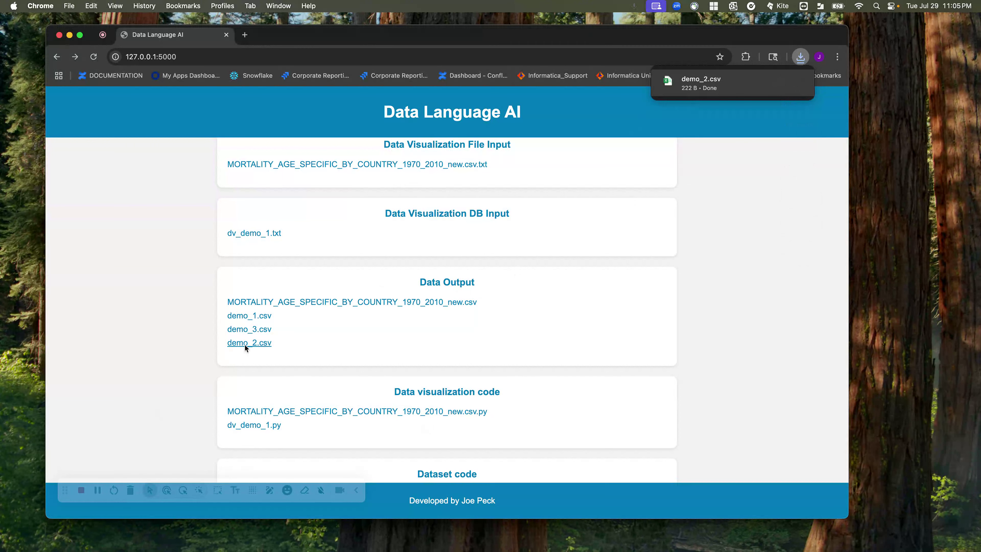
- Download demo_3.csv from the data output files and open it in Excel without converting the data
left_click(263, 331)
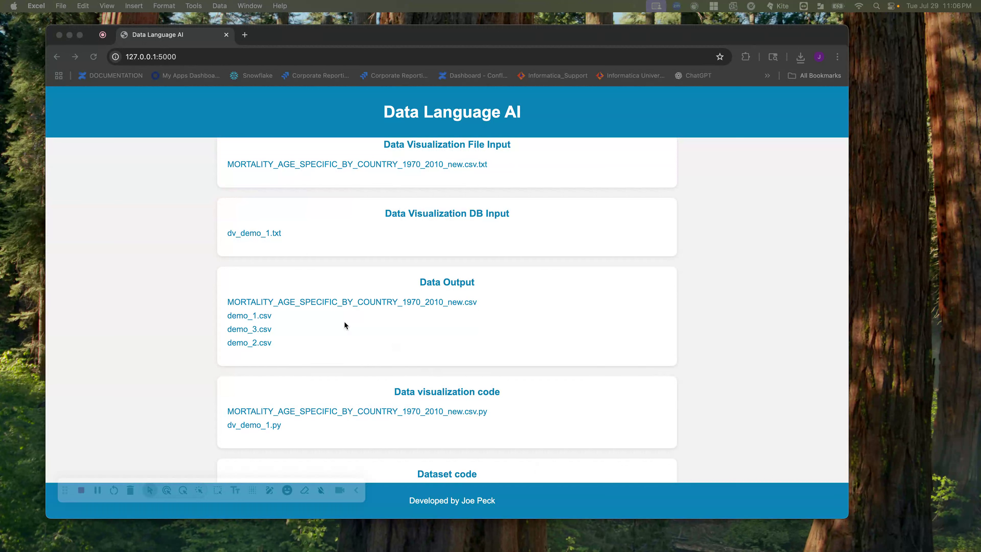
left_click(302, 333)
left_click(247, 330)
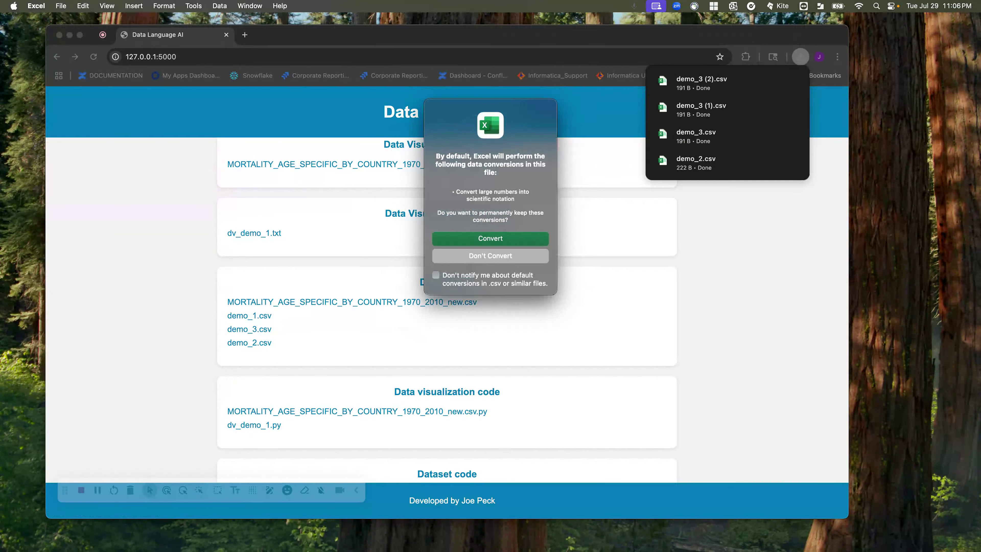
left_click(504, 257)
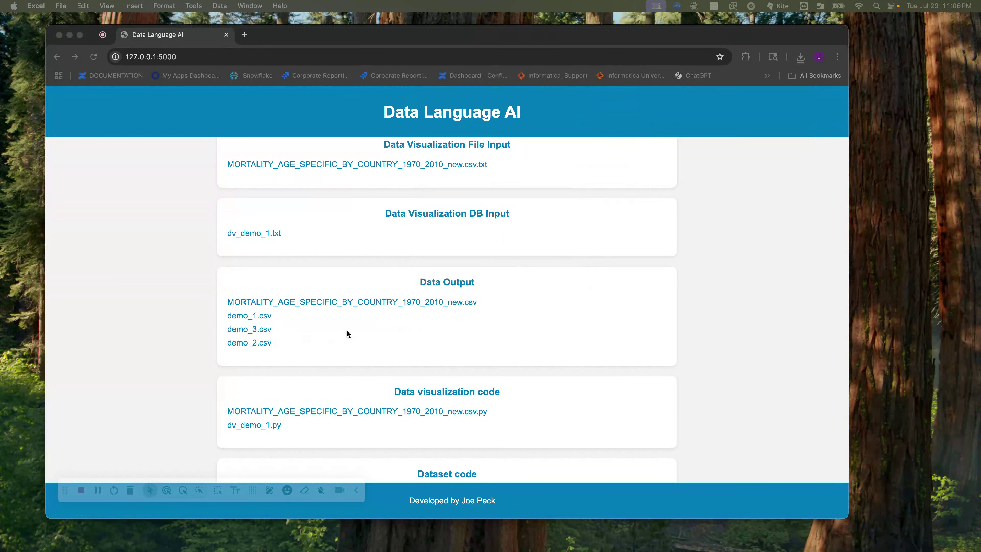
- Start a new data visualization from the repository file demo_3.csv
scroll(346, 330, "down", 6)
scroll(347, 330, "up", 10)
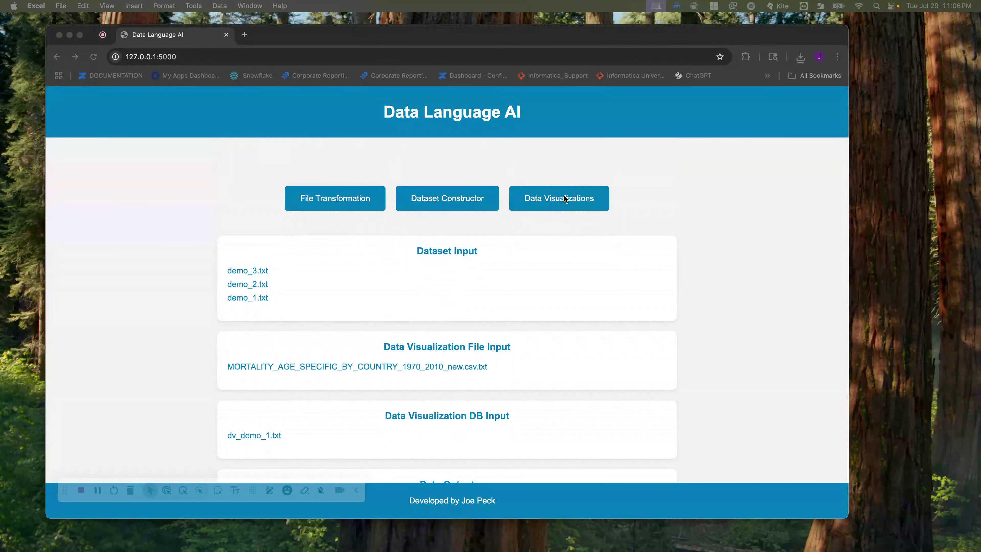
left_click(542, 207)
left_click(508, 388)
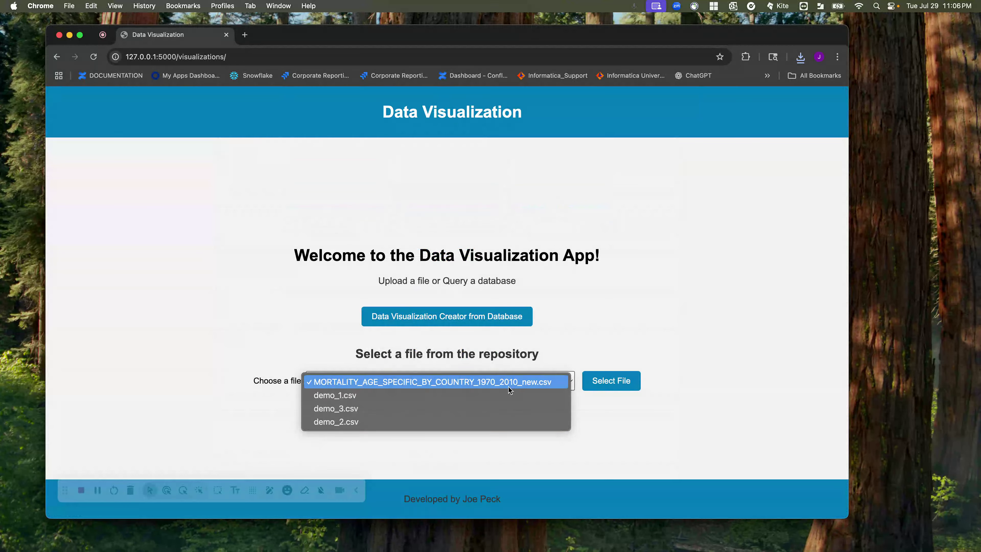
left_click(400, 410)
left_click(617, 371)
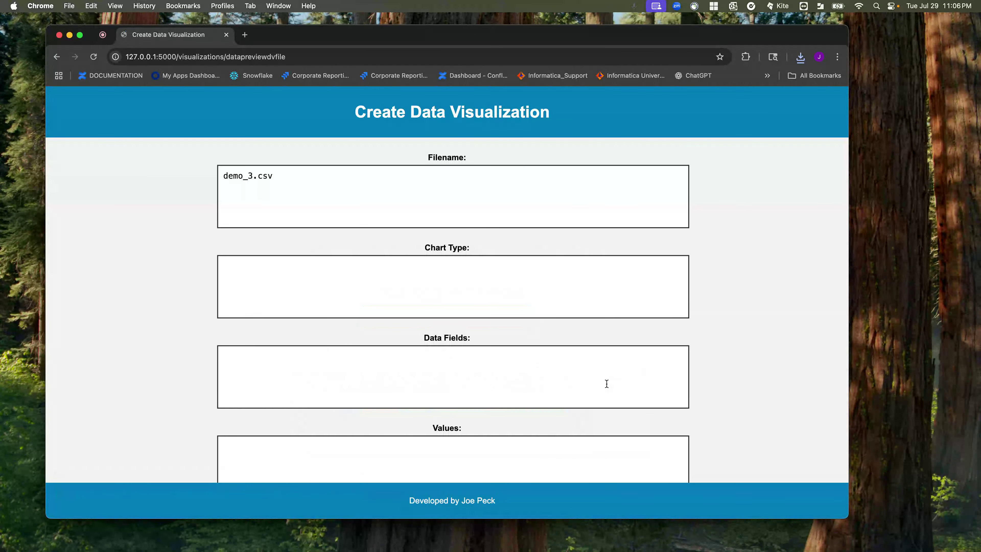
- Set the chart type to "stacked bar plot" and list PRODUCT, TOTAL_PRICE and FREIGHT_VALUE as data fields, comma-separated on separate lines
left_click(334, 266)
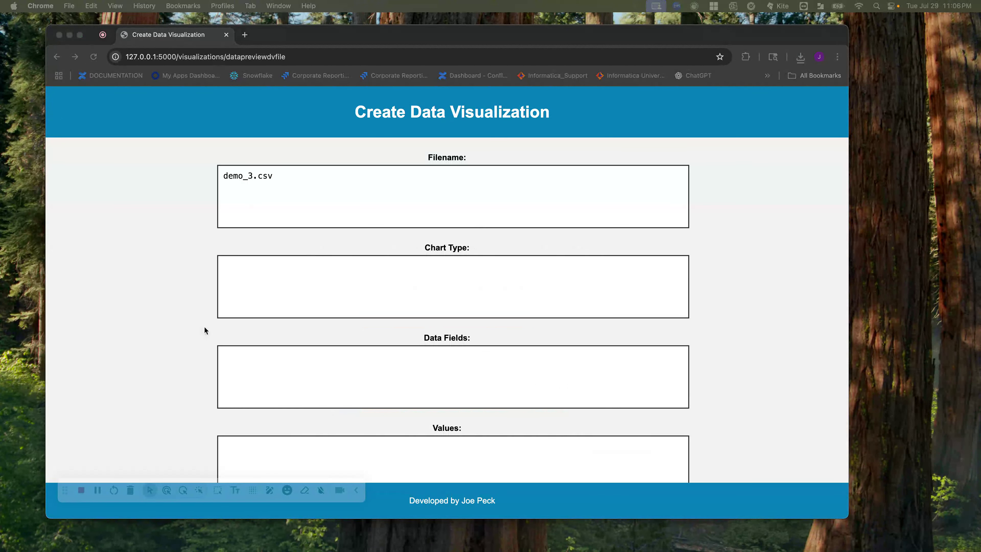
left_click(303, 265)
type("stacked bar plot")
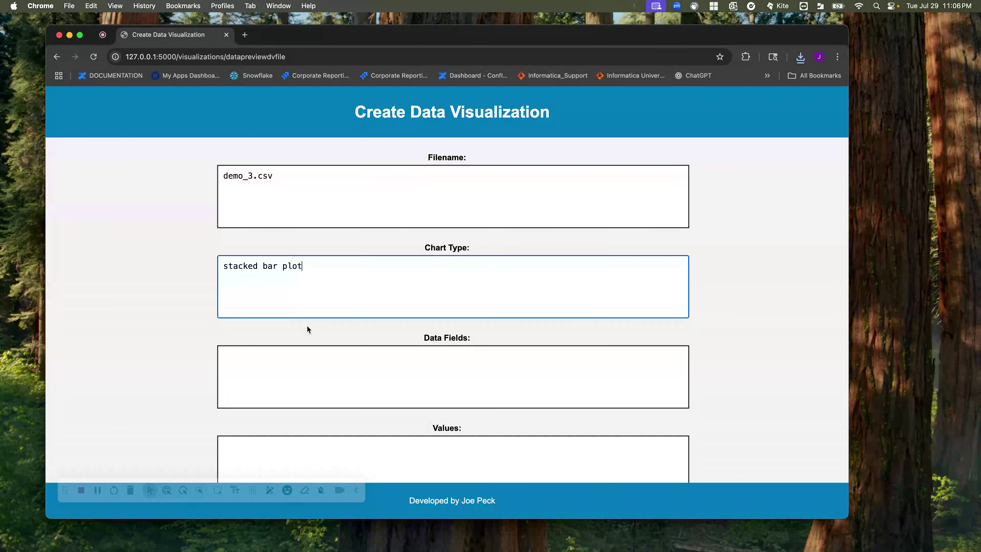
scroll(307, 325, "down", 2)
left_click(266, 313)
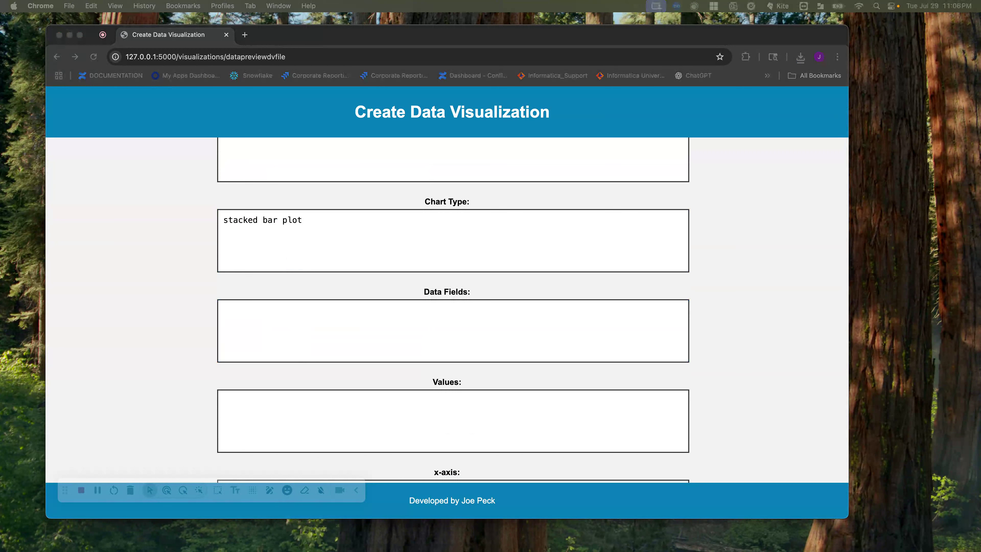
left_click(280, 339)
type("PRODUCT, TOTAL_PRICE, FREIGHT_VALUE")
- Describe the chart values as "all values from" PRODUCT, TOTAL_PRICE and FREIGHT_VALUE, one comma-separated line per field
scroll(280, 378, "down", 3)
left_click(262, 344)
scroll(266, 474, "down", 2)
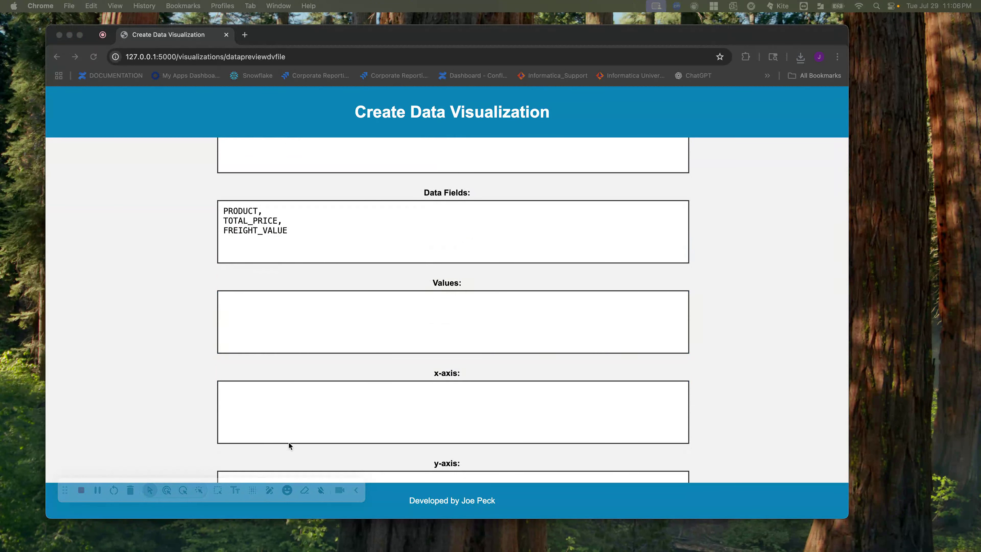
left_click(272, 306)
type("all values from PRODUCT, all values from TOTAL_PRICE, all values from FREIGHT_VALUE")
- Assign PRODUCT to the x-axis, and TOTAL_PRICE and FREIGHT_VALUE to the y-axis
scroll(273, 306, "down", 3)
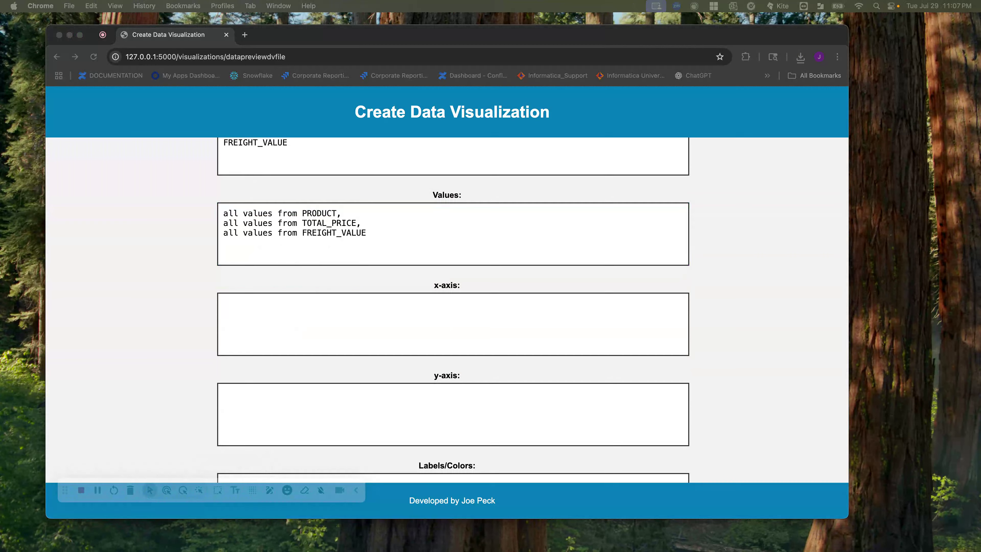
left_click(252, 315)
type("PRODUCT")
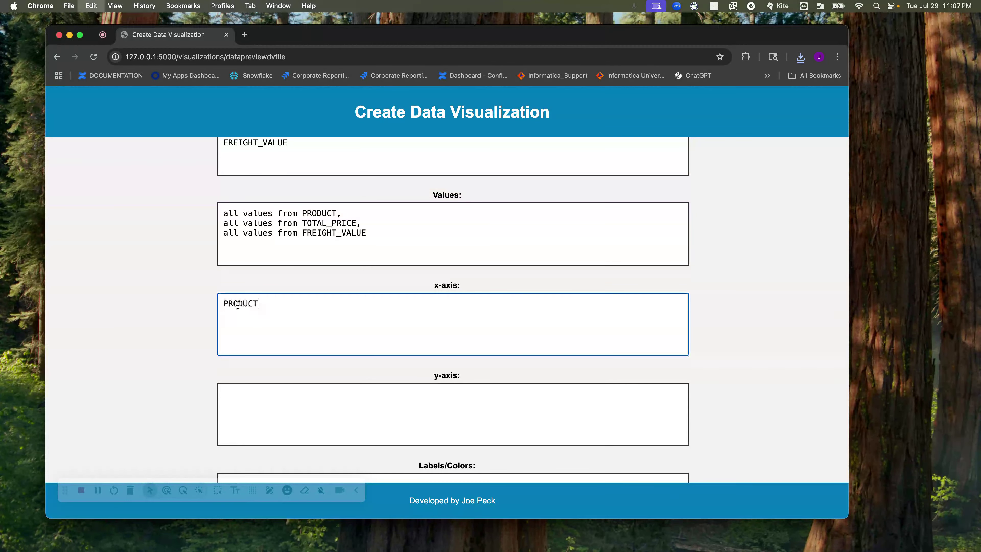
scroll(239, 383, "down", 3)
left_click(255, 307)
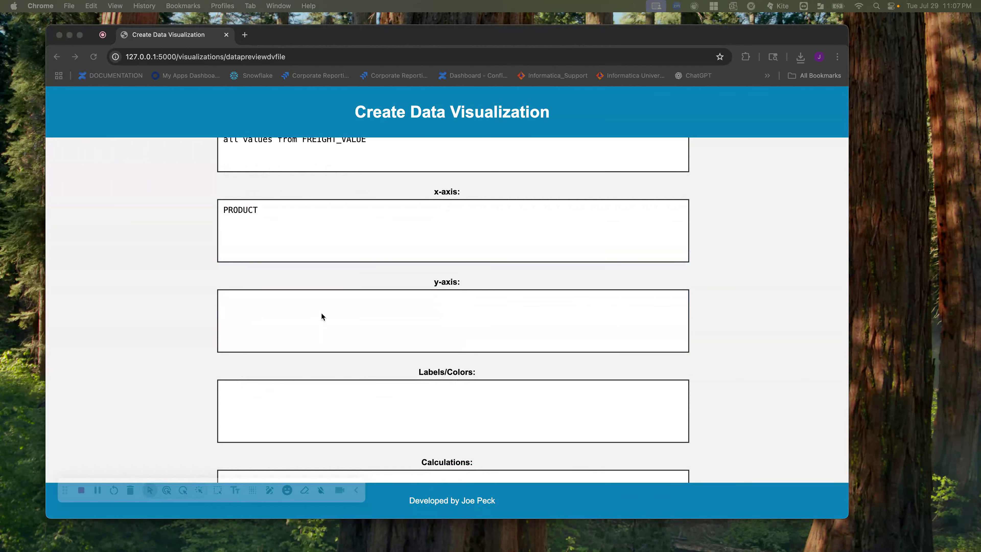
left_click(286, 309)
type("TOTAL_PRICE, FREIGHT_VALUE")
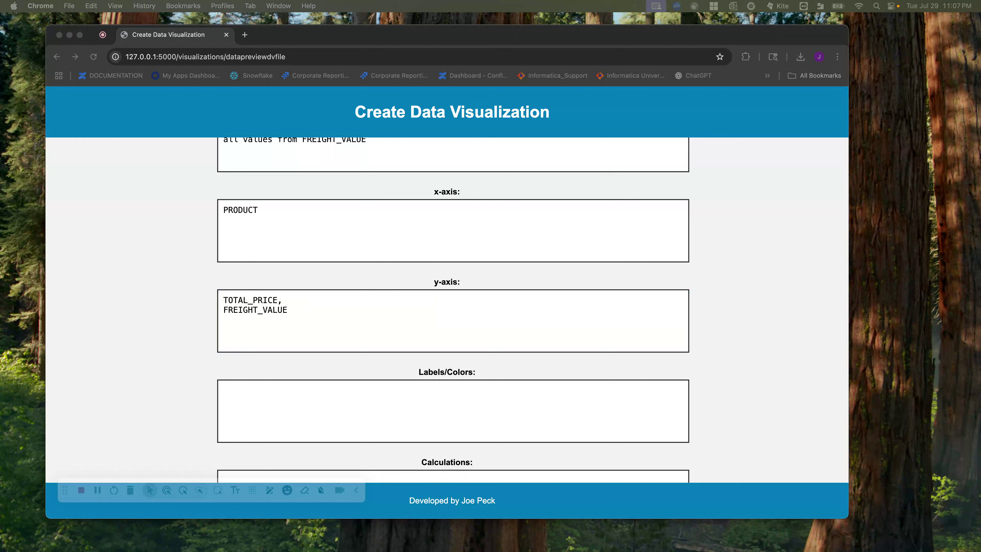
- Paste the copied labels and colors description, with the main title 'TOTAL PRICE and FREIGHT VALUE for Selected Products', and review it from its first line
left_click(247, 405)
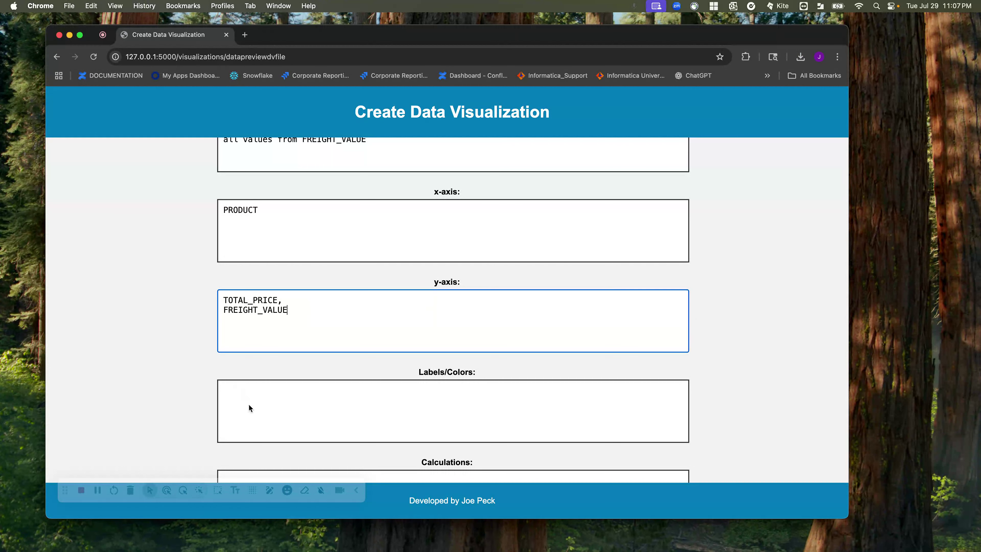
left_click(243, 382)
key("super+v")
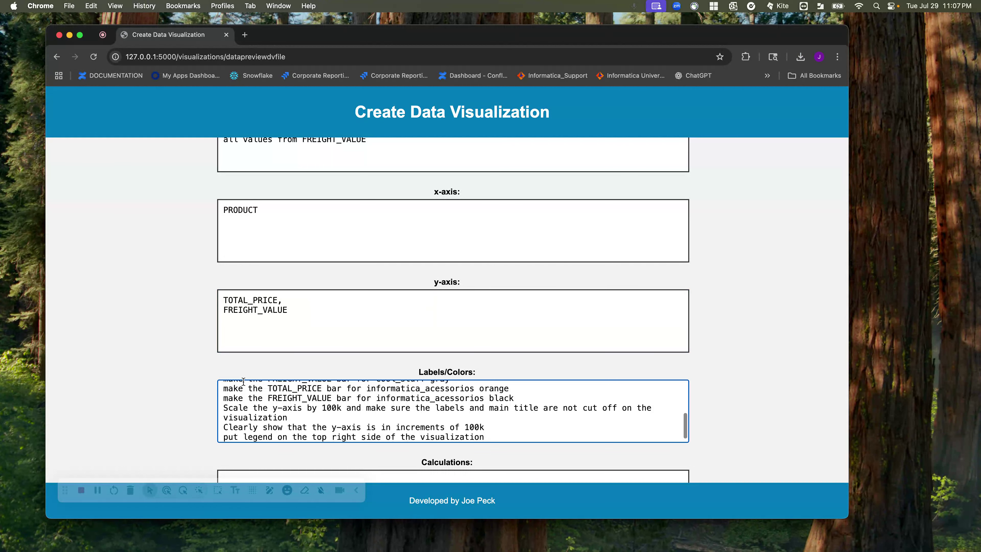
scroll(378, 437, "up", 2)
scroll(378, 436, "up", 3)
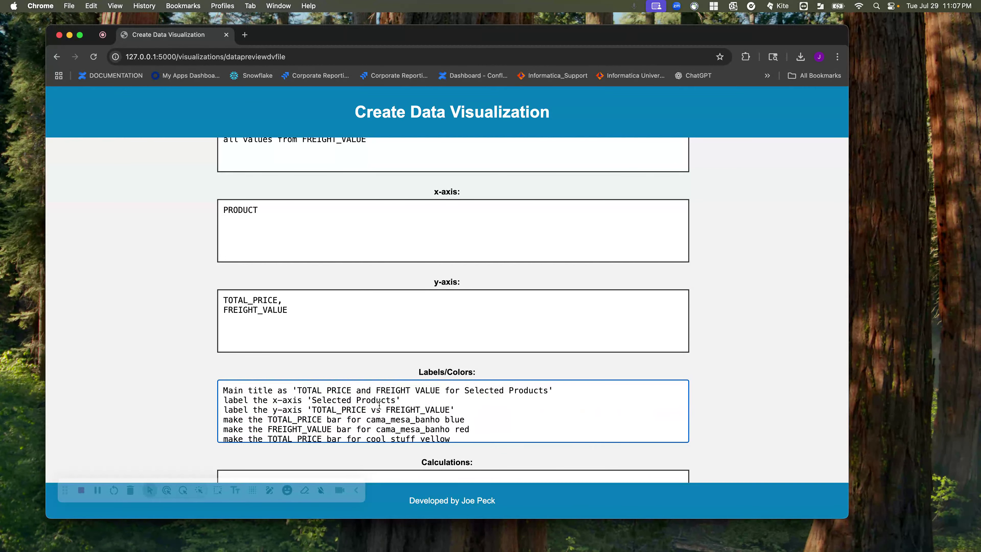
- End the main title, x-axis label and y-axis label lines of the description with commas
left_click(560, 392)
type(",")
left_click(411, 401)
type(",,")
- End the four bar color lines for cama_mesa_banho and cool_stuff with commas
scroll(463, 406, "down", 5)
scroll(467, 402, "up", 3)
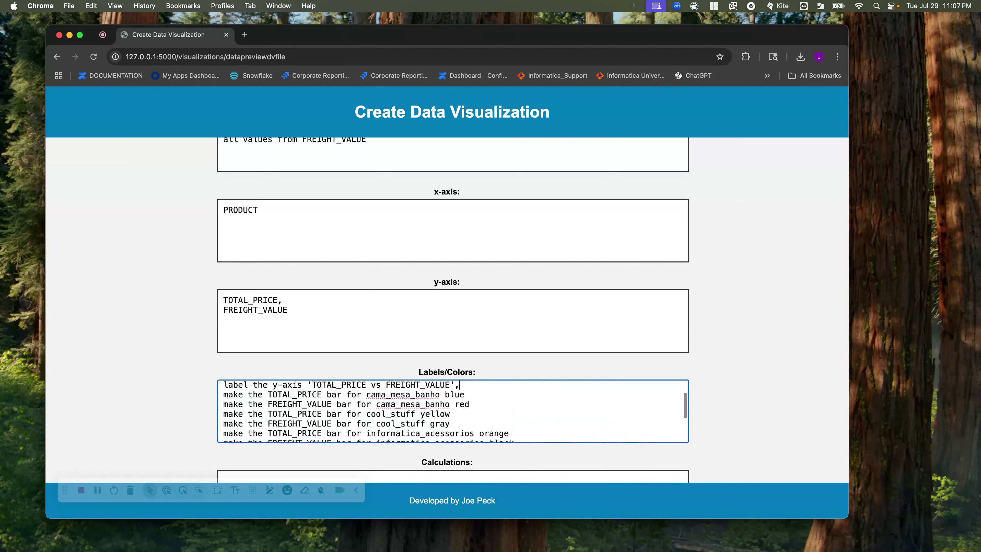
left_click(475, 395)
type(",")
left_click(474, 403)
type(",")
left_click(453, 413)
type(",")
left_click(452, 423)
type(",")
- End both bar color lines for informatica_acessorios with commas
scroll(478, 433, "down", 3)
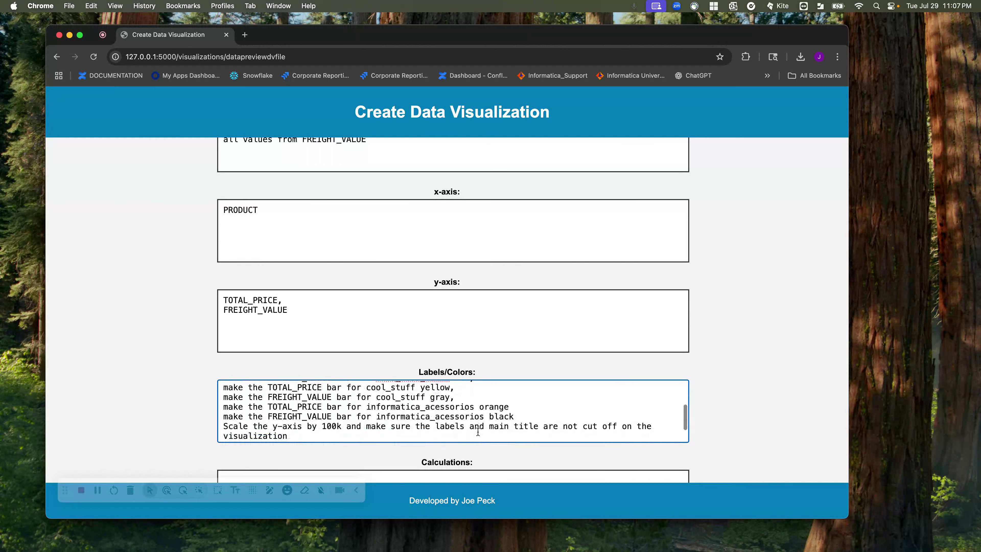
left_click(510, 408)
type(",")
left_click(516, 417)
type(",")
- Add a comma after the y-axis scaling instruction and join the line about 100k increments onto it
scroll(341, 389, "down", 2)
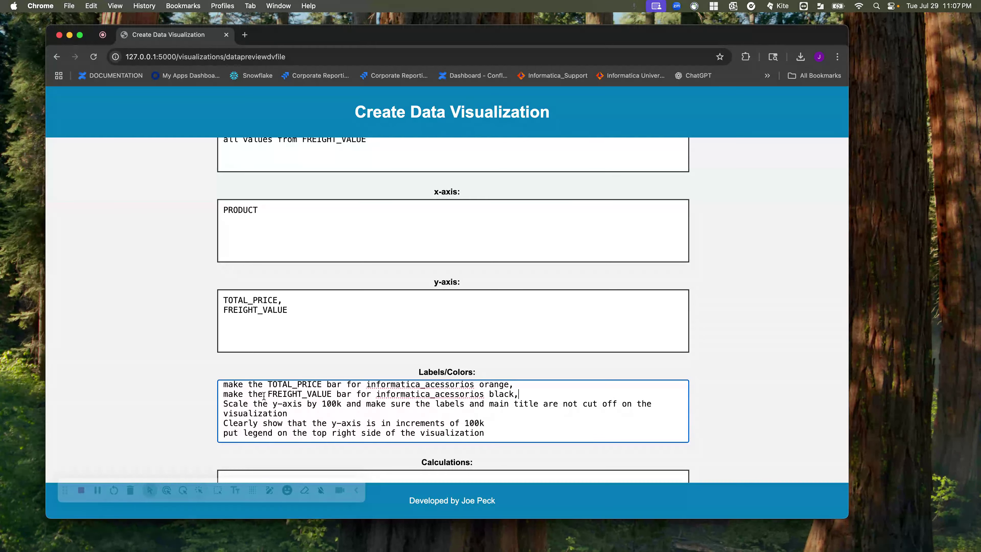
left_click(290, 413)
type(",")
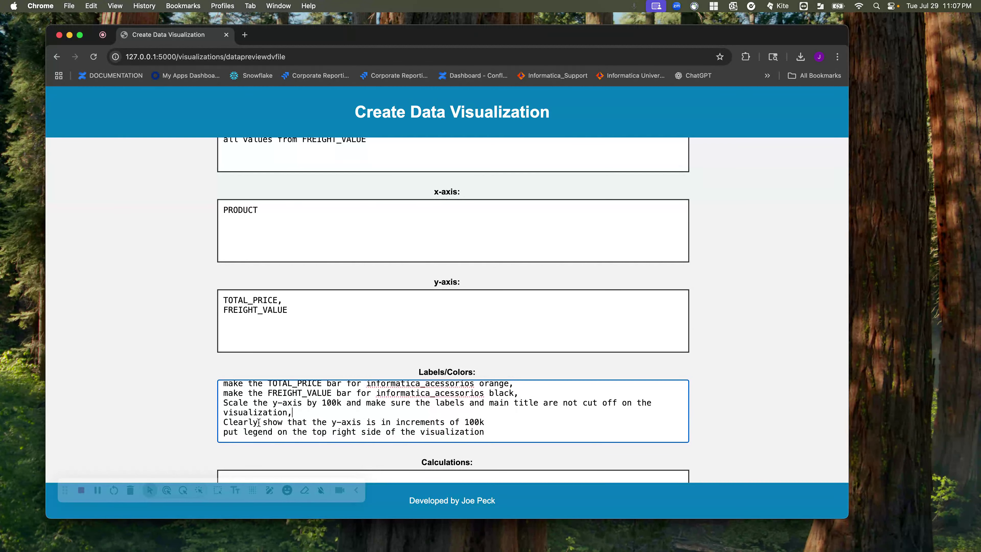
left_click(225, 422)
key("BackSpace")
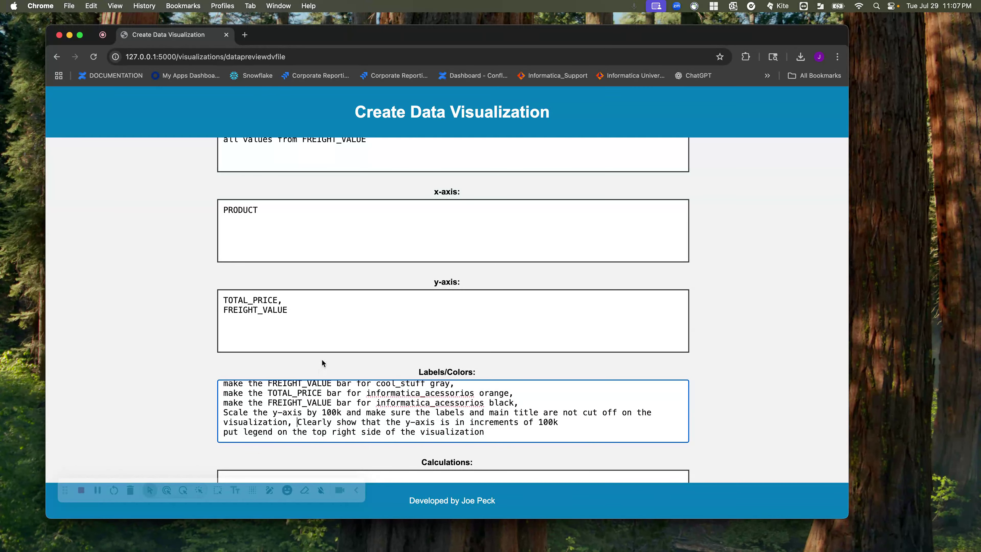
- Describe the calculations as "stack the TOTAL_PRICE value on top of the FREIGHT_VALUE for each PRODUCT on the bar chart"
scroll(323, 363, "down", 3)
left_click(285, 409)
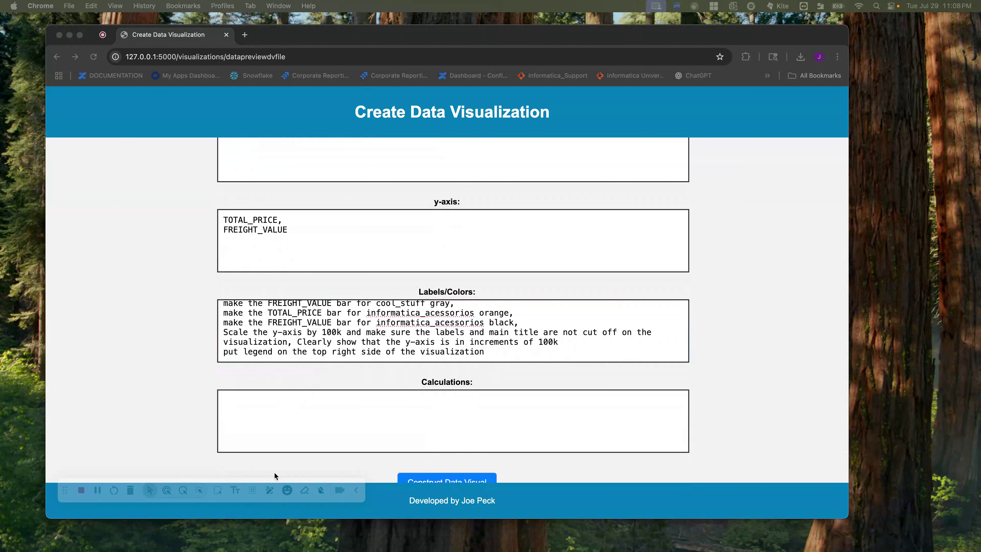
left_click(255, 405)
type("stack the TOTAL_PRICE value on top of the FREIGHT_VALUE for each PRODUCT on the bar chart")
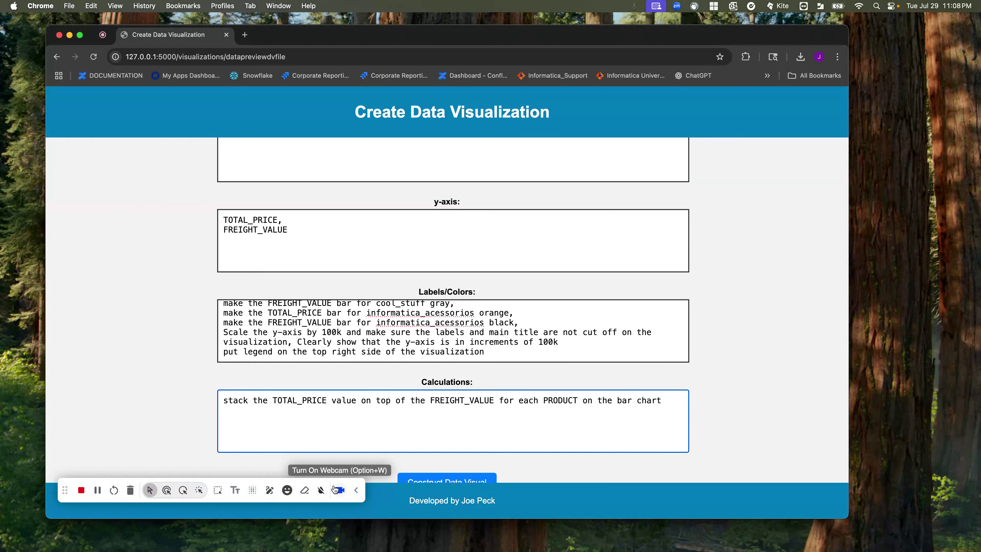
- Insert the word "stacked" before "bar chart" in the calculations description
scroll(448, 347, "down", 3)
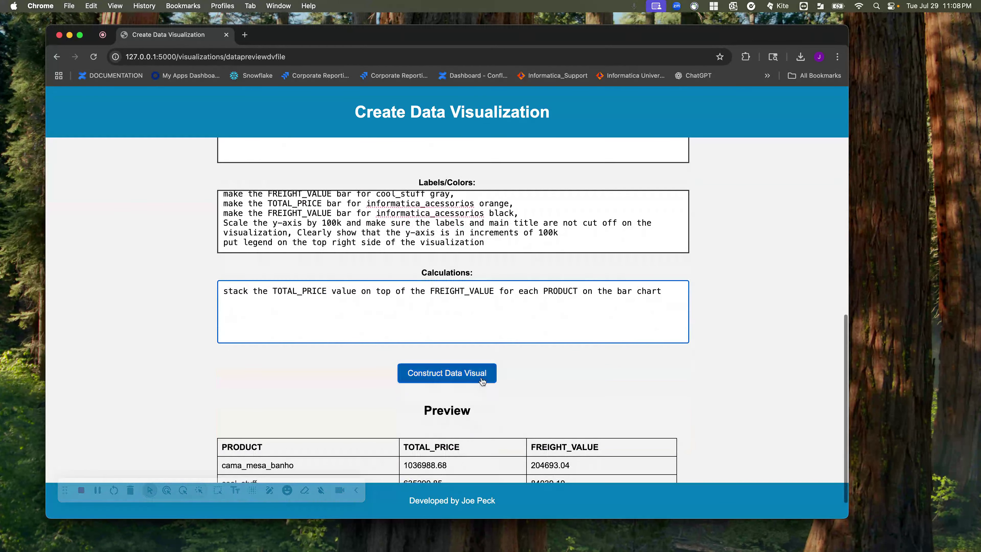
left_click(615, 291)
type("stache")
key("BackSpace")
key("BackSpace")
type("ked")
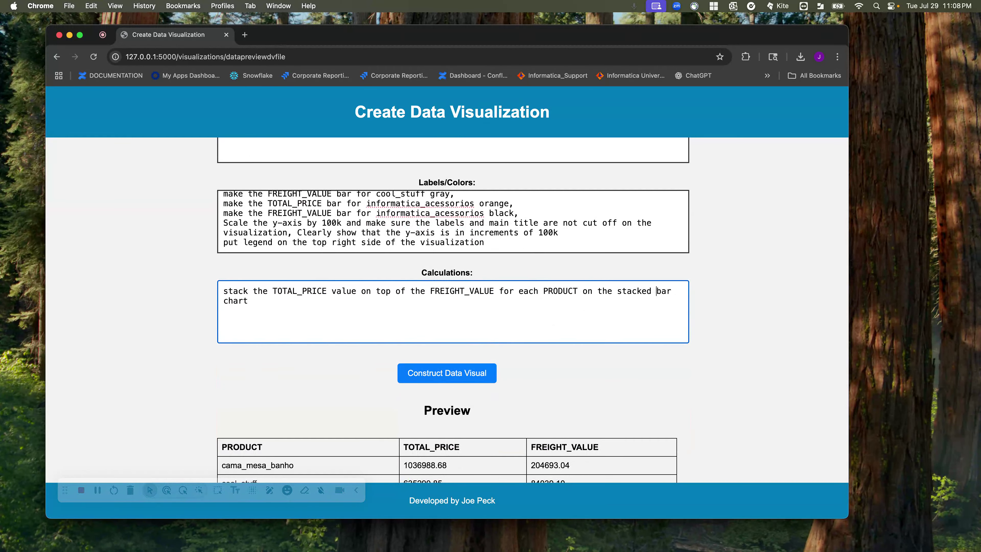
left_click(446, 365)
scroll(545, 339, "down", 10)
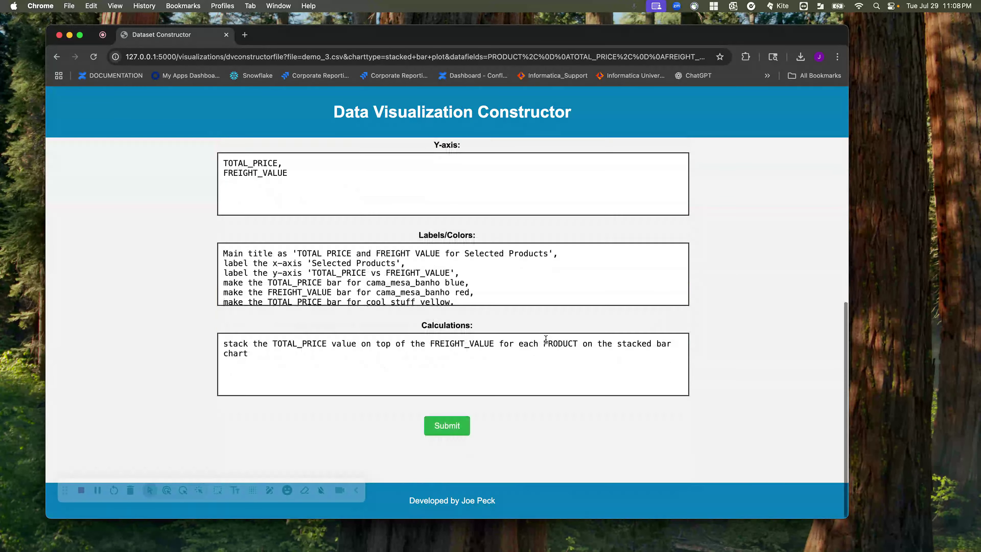
scroll(546, 338, "up", 10)
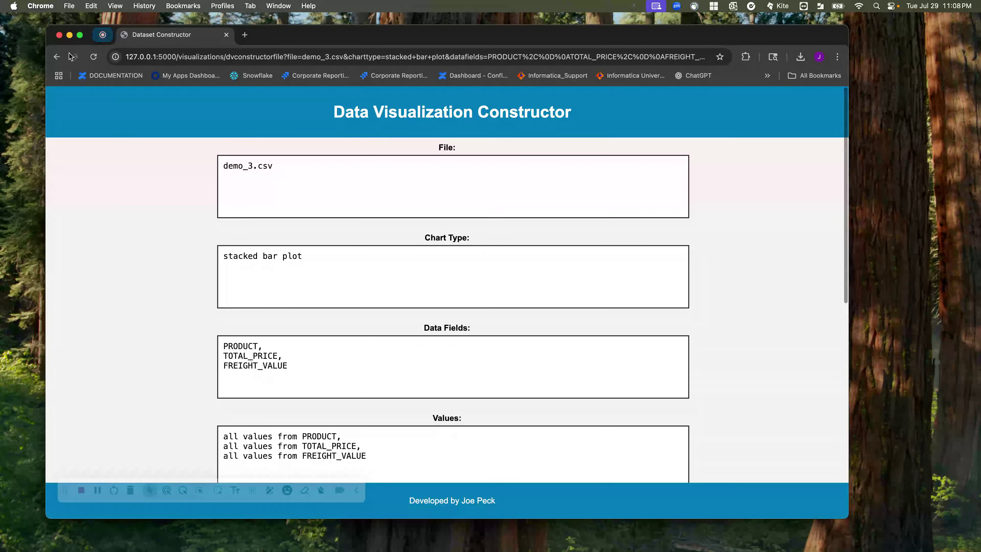
left_click(56, 57)
- Construct the data visual from the demo_3.csv description and submit it to generate the stacked bar chart
scroll(487, 437, "down", 3)
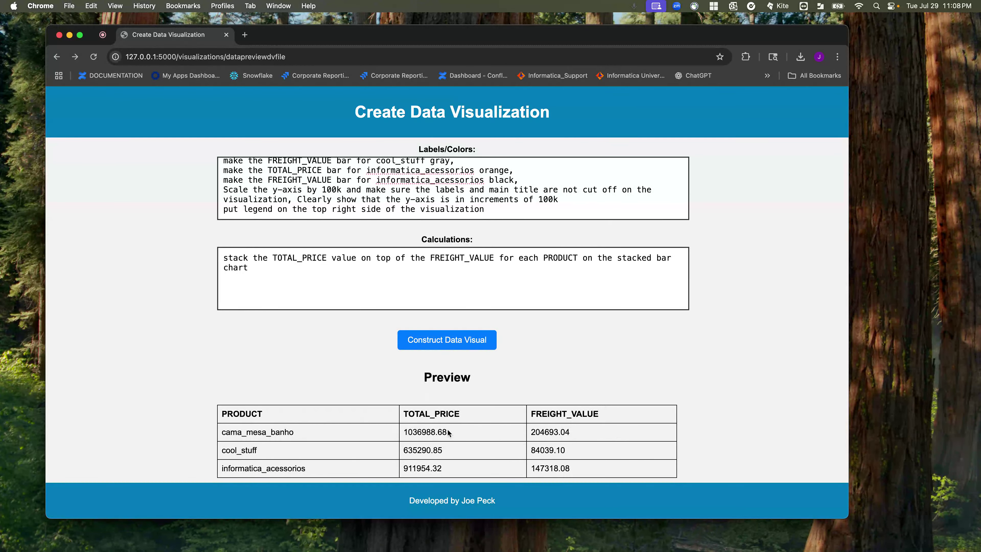
left_click(456, 345)
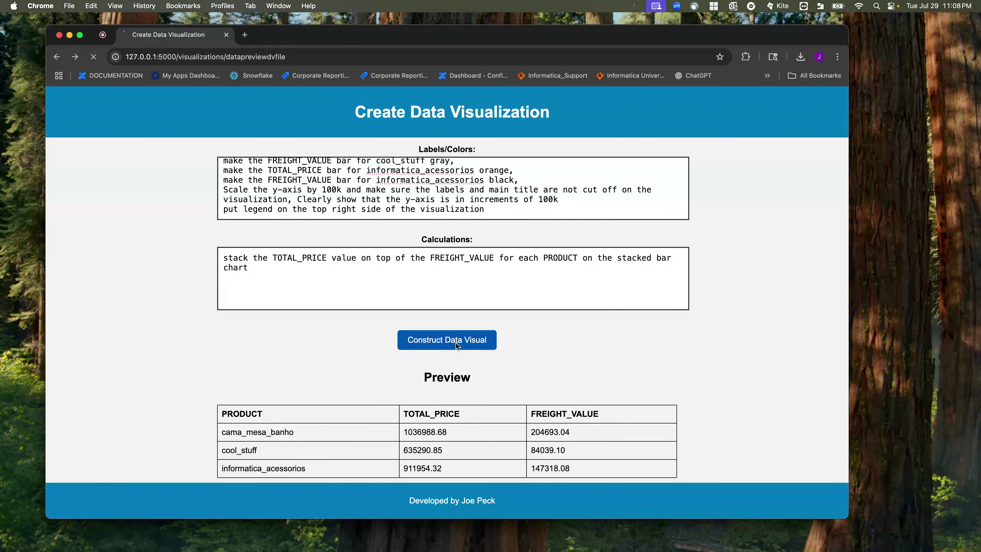
scroll(392, 377, "down", 10)
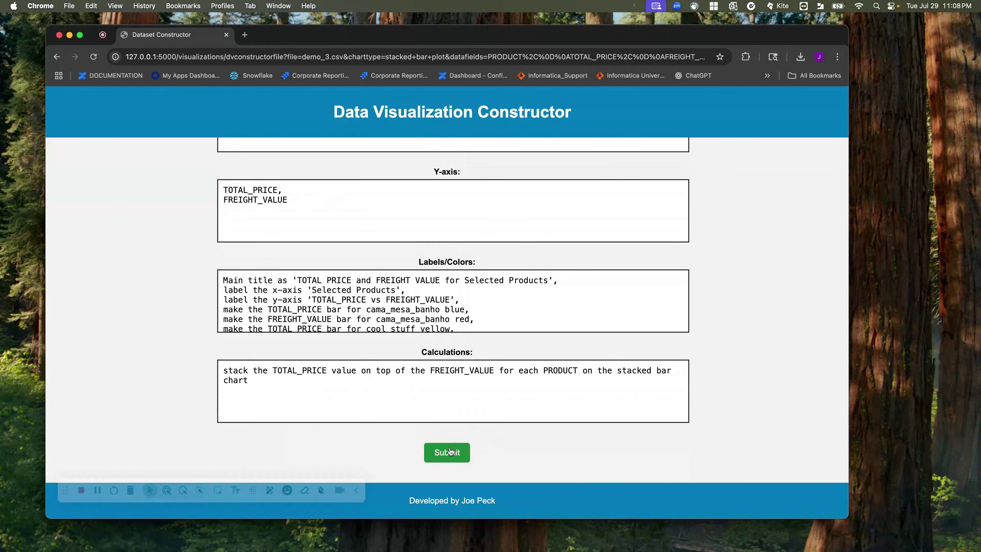
left_click(449, 451)
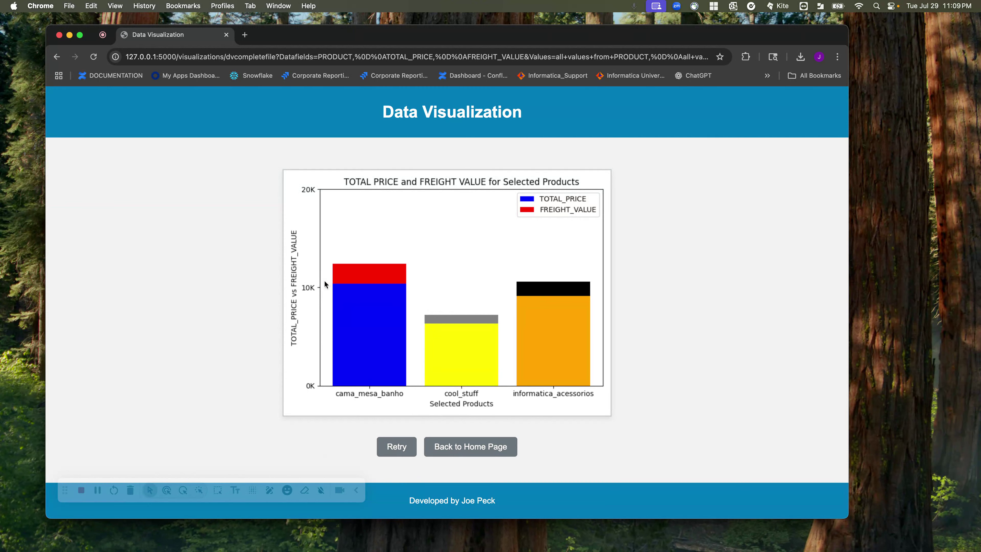
- Go back to the visualization form and review the label, color and calculation instructions against the data preview
left_click(56, 58)
scroll(185, 315, "down", 10)
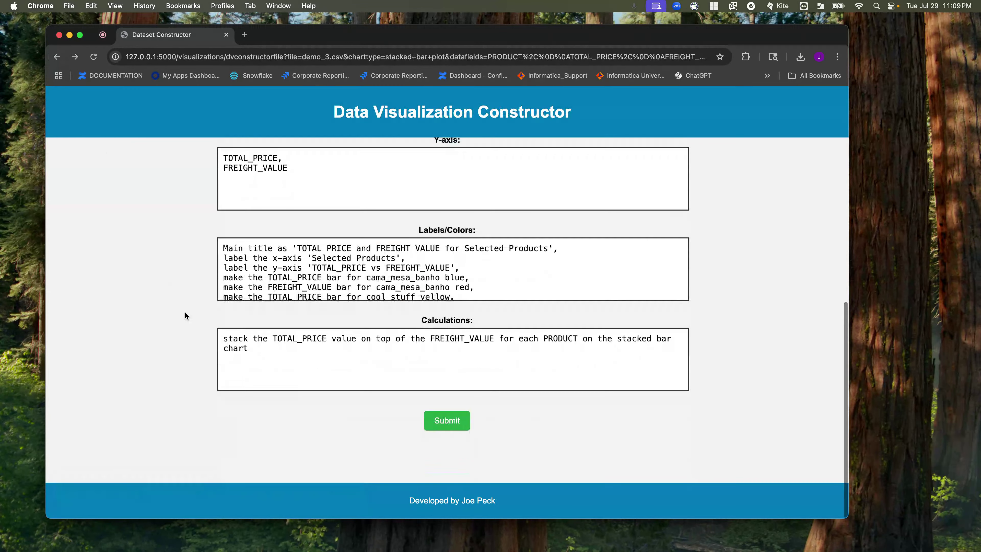
left_click(57, 57)
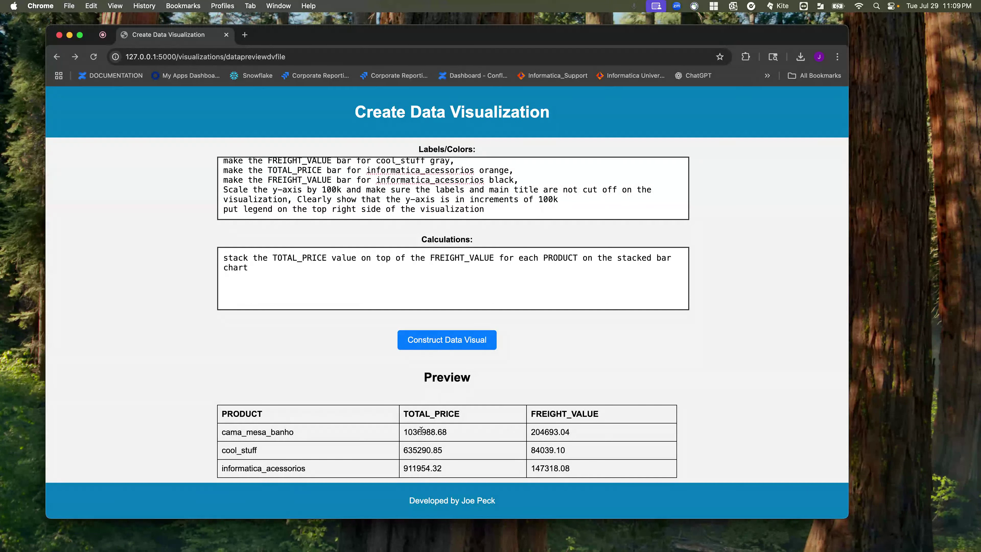
scroll(411, 429, "down", 1)
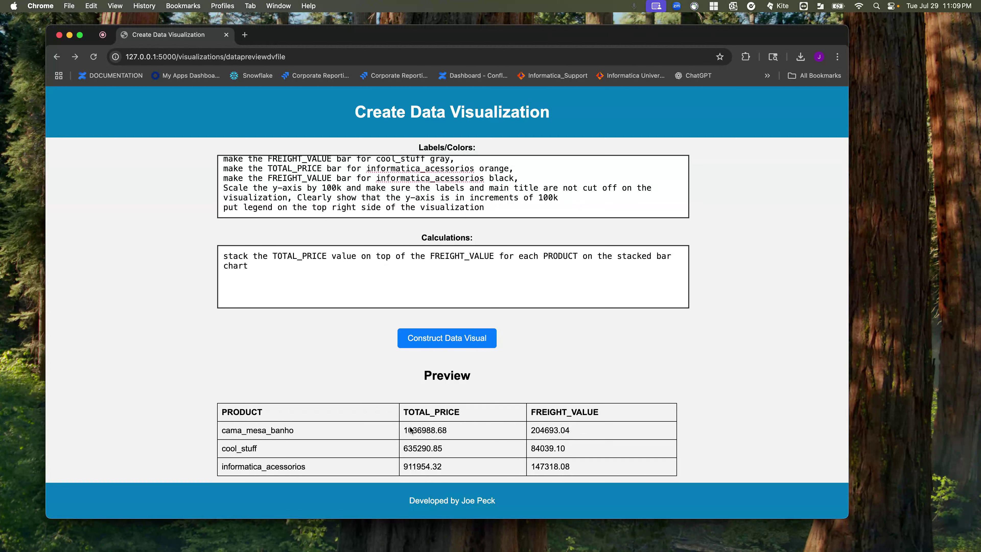
scroll(413, 386, "up", 3)
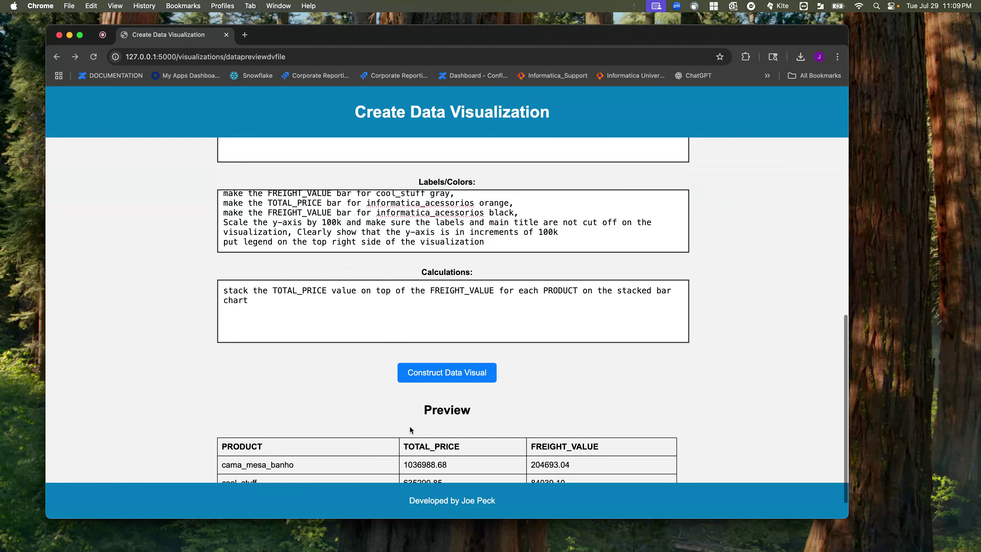
scroll(448, 391, "down", 3)
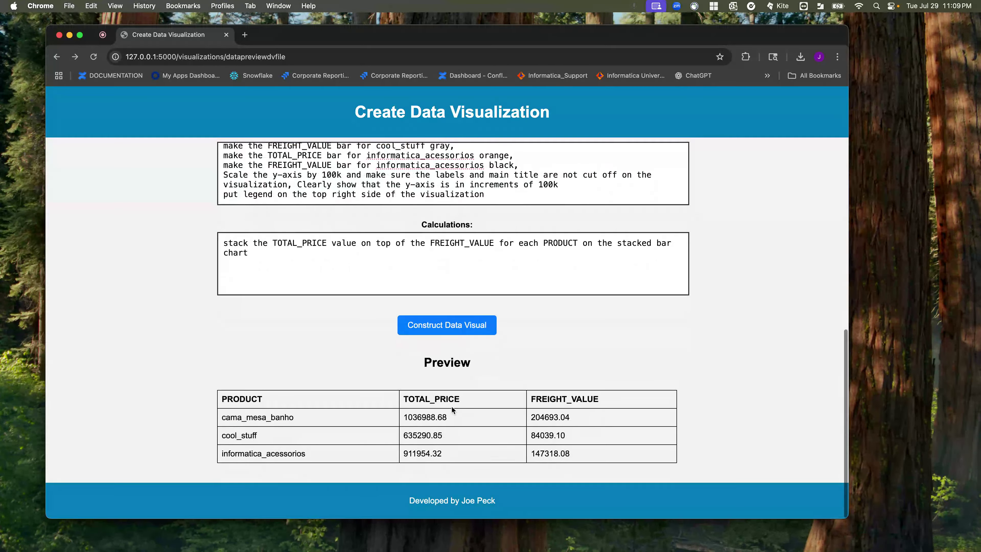
scroll(464, 376, "up", 2)
- Construct the data visual again with the same instructions, check the labels and calculations, and submit it to regenerate the stacked bar chart
left_click(466, 373)
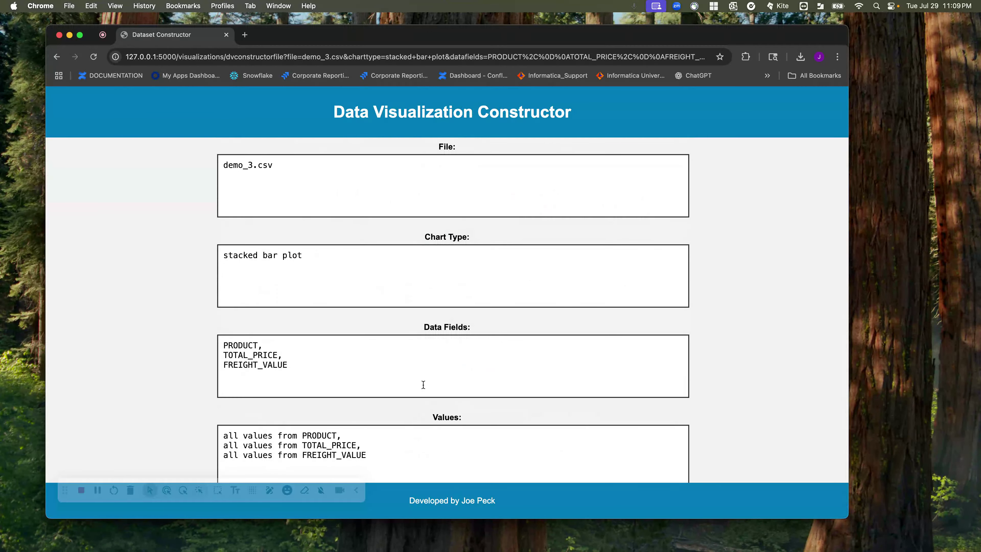
scroll(424, 384, "down", 8)
scroll(424, 384, "down", 3)
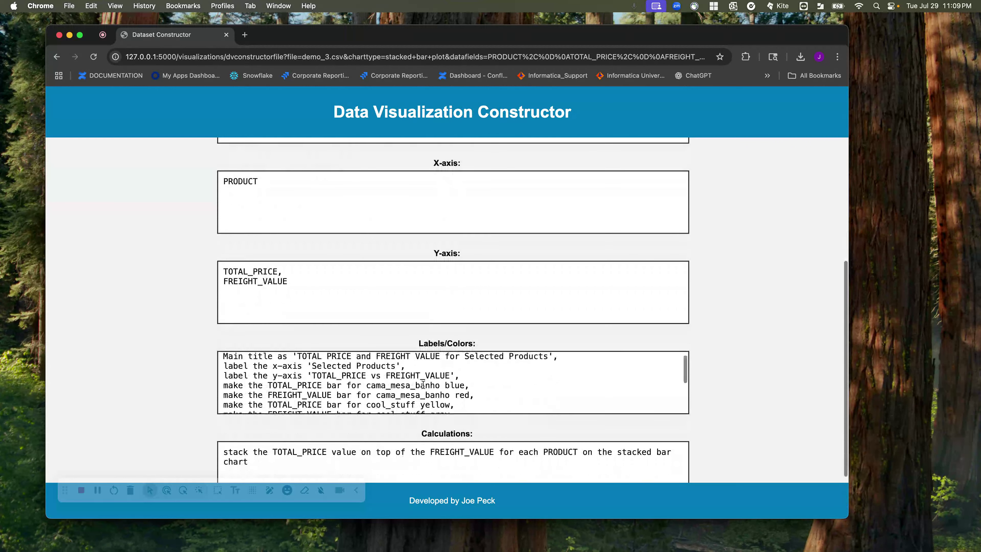
scroll(423, 385, "down", 4)
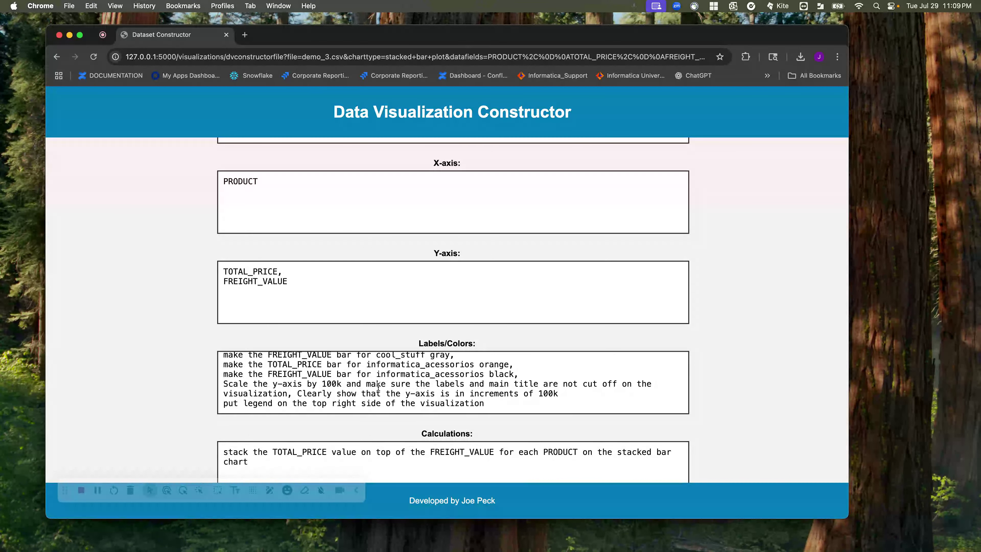
scroll(390, 396, "down", 3)
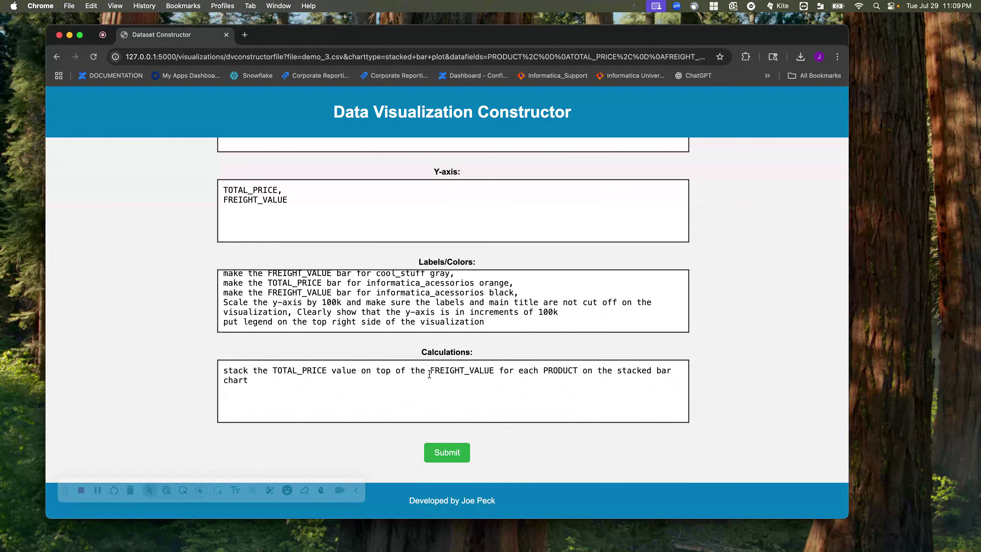
left_click(440, 457)
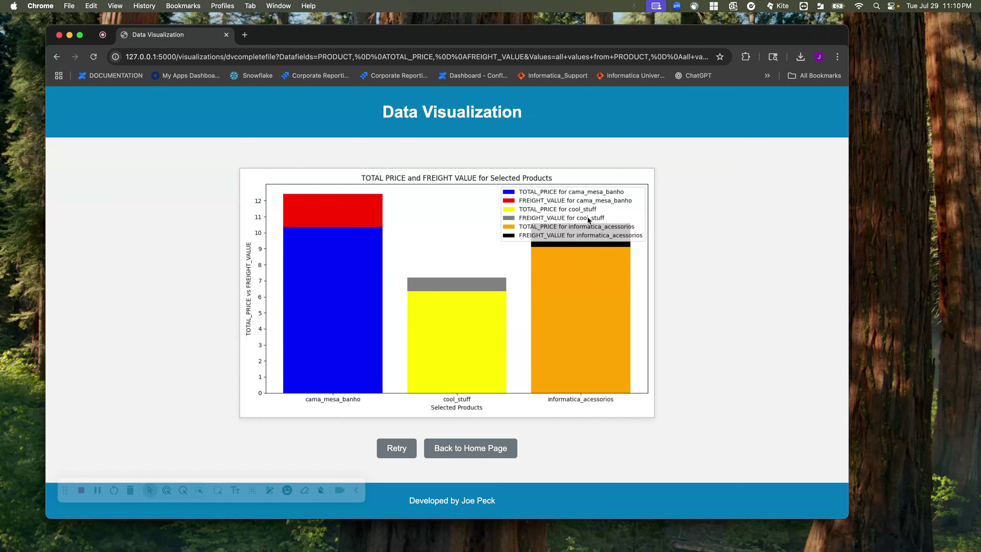
- Retry the stacked bar chart generation for demo_3.csv and return to the home page
left_click(396, 448)
left_click(437, 445)
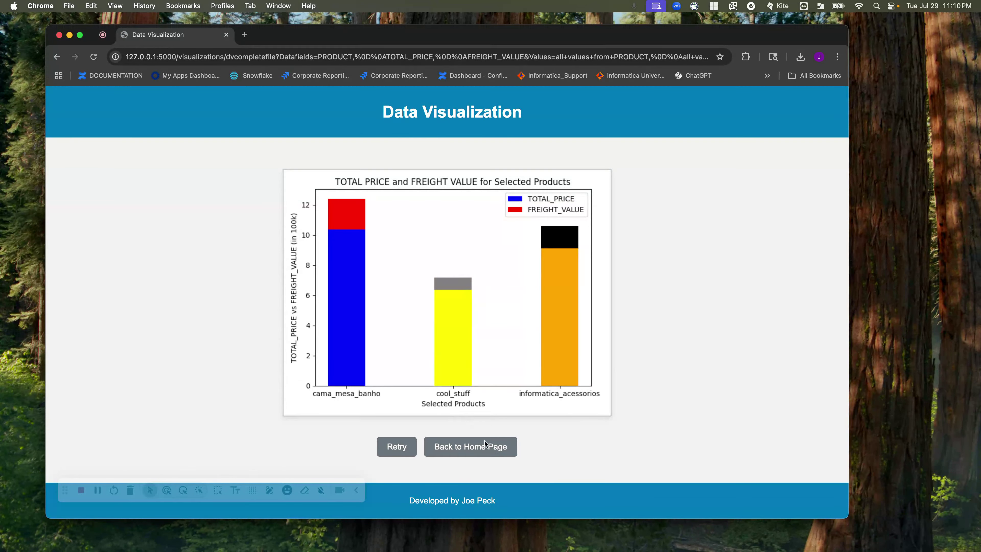
left_click(465, 449)
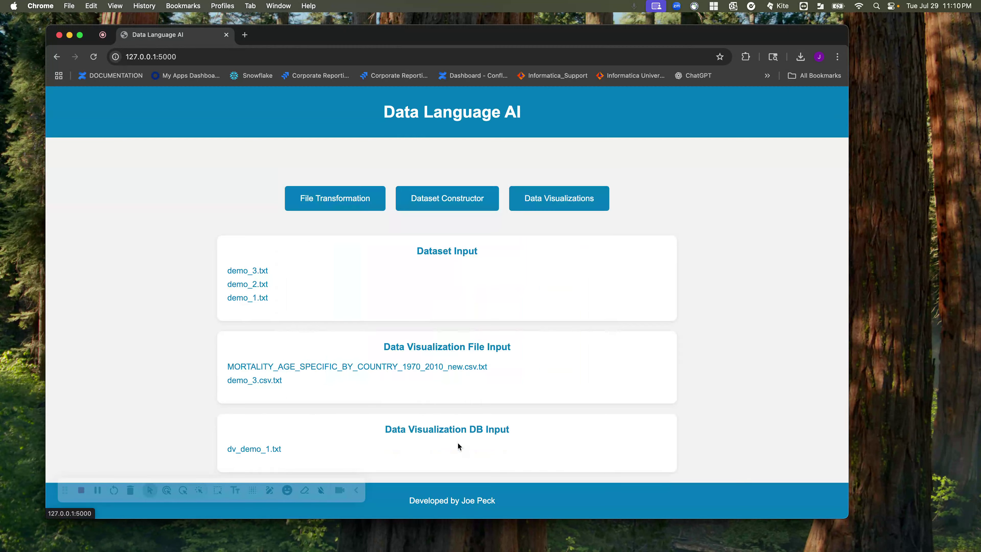
- Examine the home page's lists of dataset and visualization inputs, data outputs, visualization code, dataset code and file code
scroll(319, 370, "down", 5)
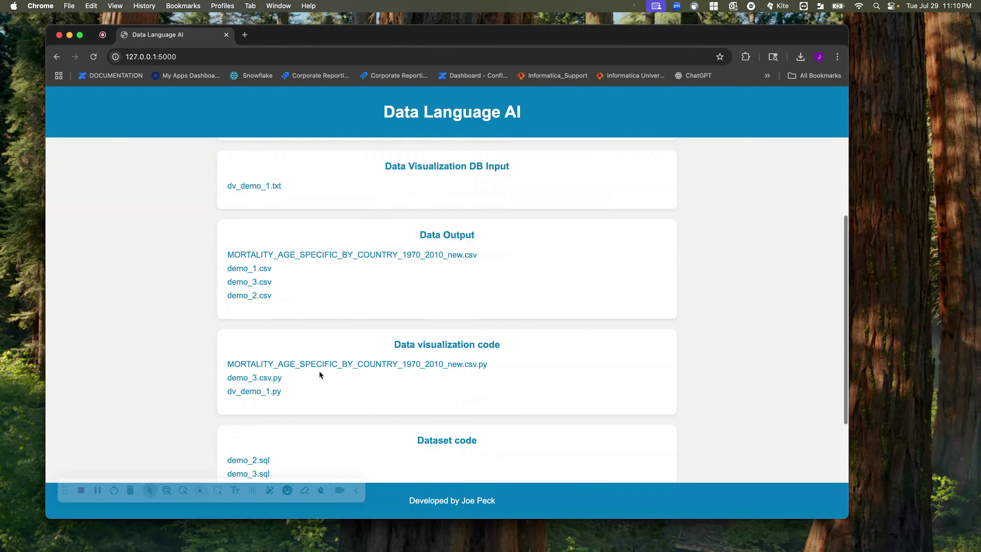
scroll(303, 400, "down", 3)
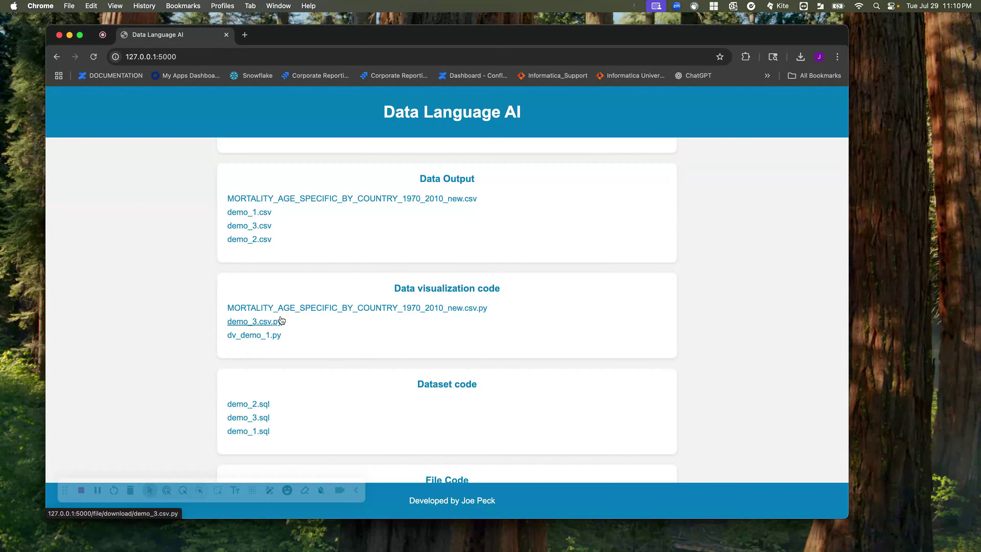
scroll(302, 358, "up", 3)
scroll(302, 357, "up", 3)
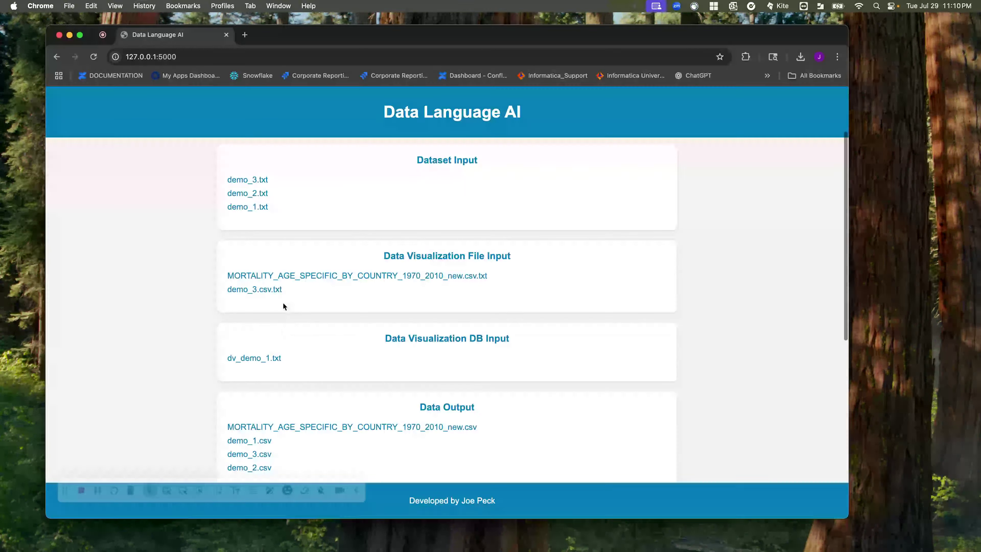
scroll(294, 391, "up", 2)
scroll(294, 392, "down", 20)
scroll(294, 392, "up", 15)
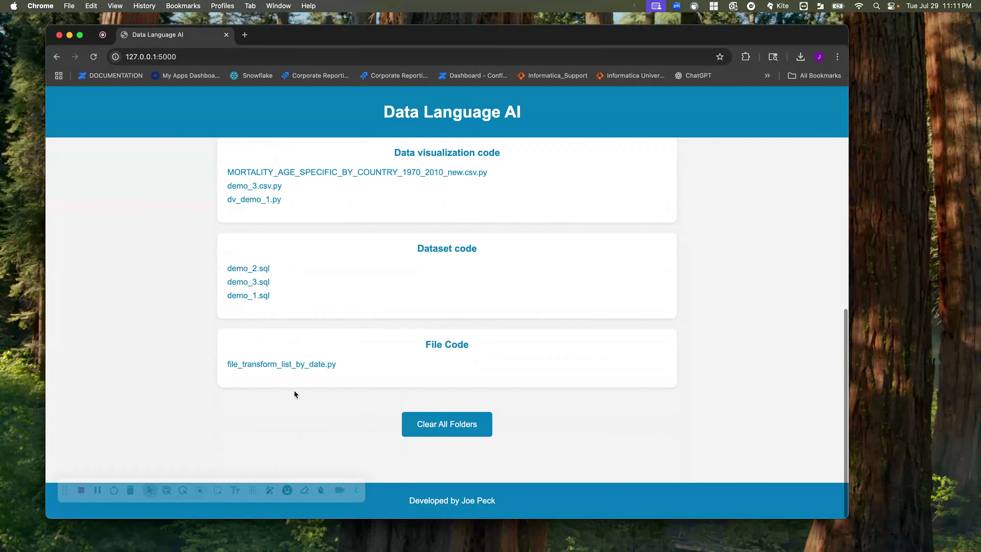
scroll(332, 350, "down", 5)
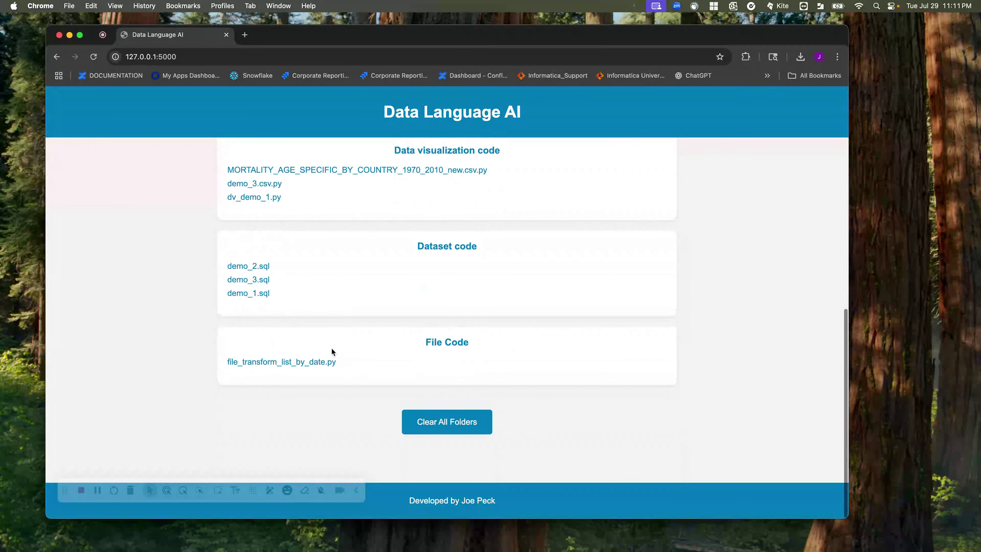
scroll(332, 351, "up", 10)
scroll(307, 305, "down", 5)
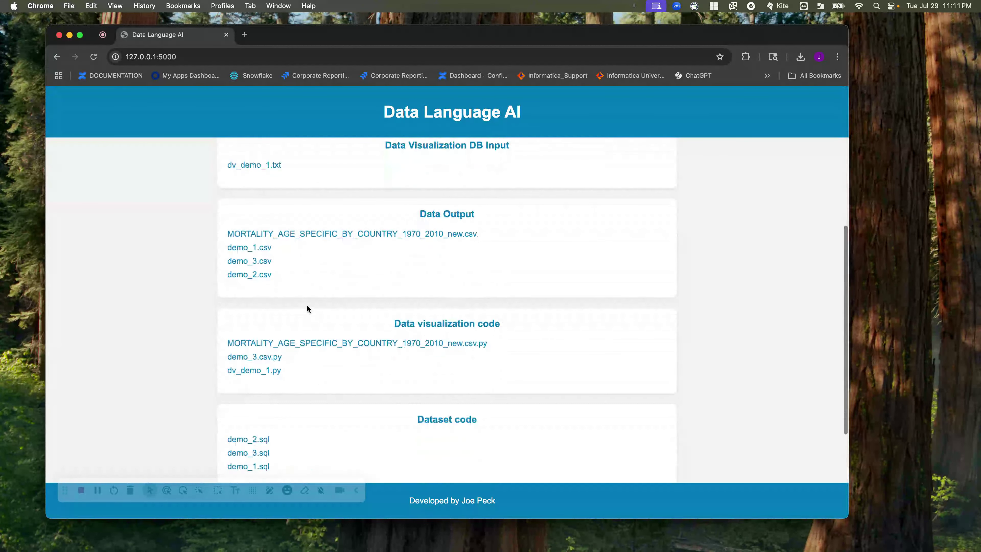
scroll(307, 305, "up", 10)
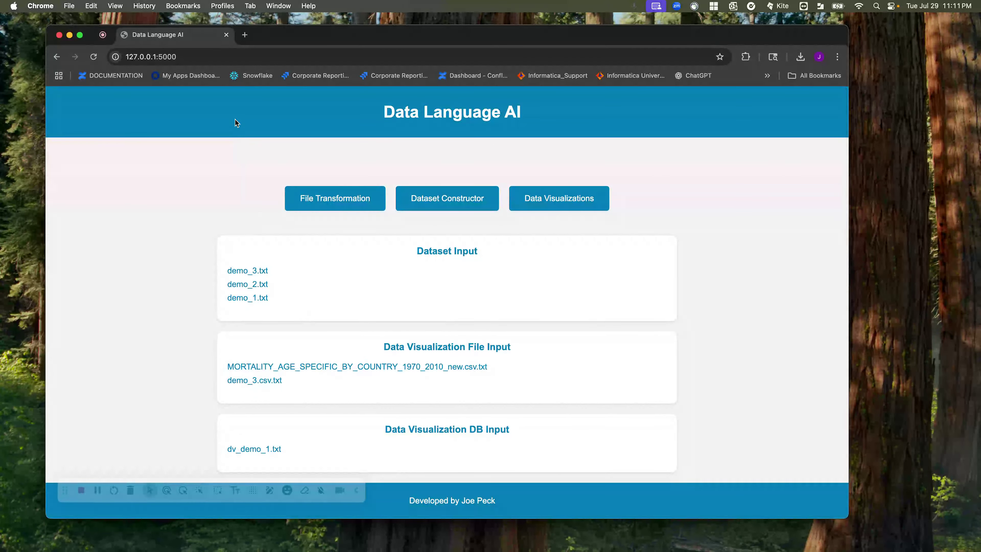
scroll(345, 390, "down", 10)
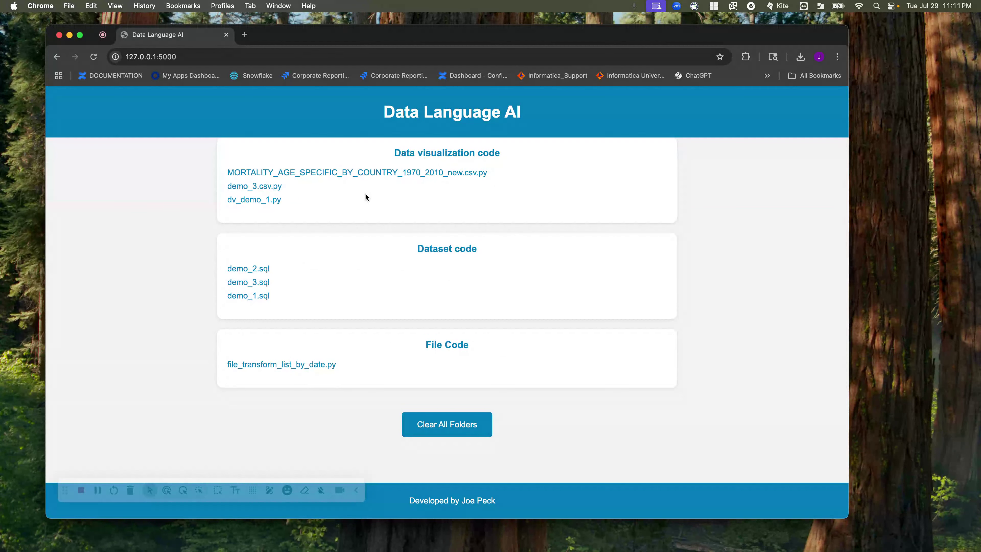
scroll(421, 249, "up", 10)
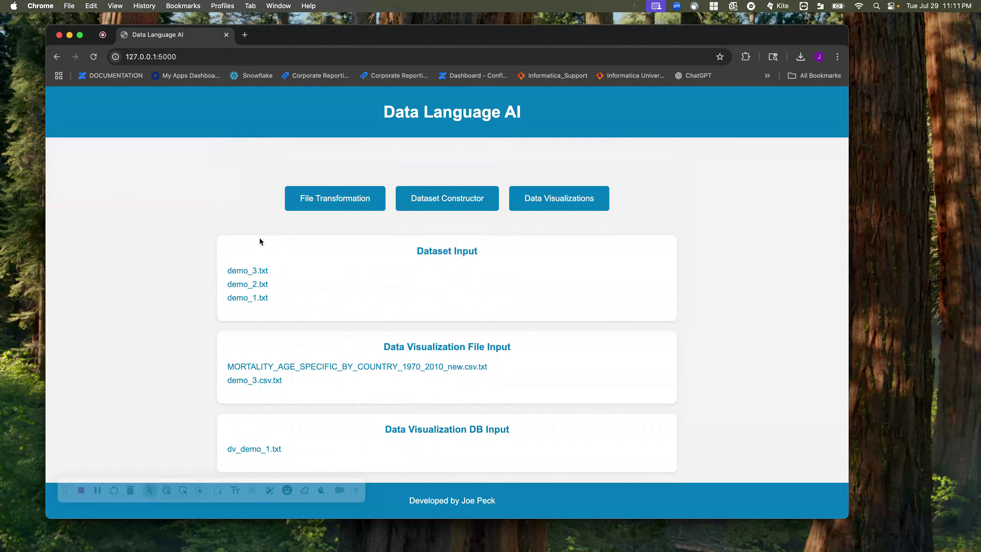
scroll(309, 247, "down", 10)
scroll(308, 246, "up", 10)
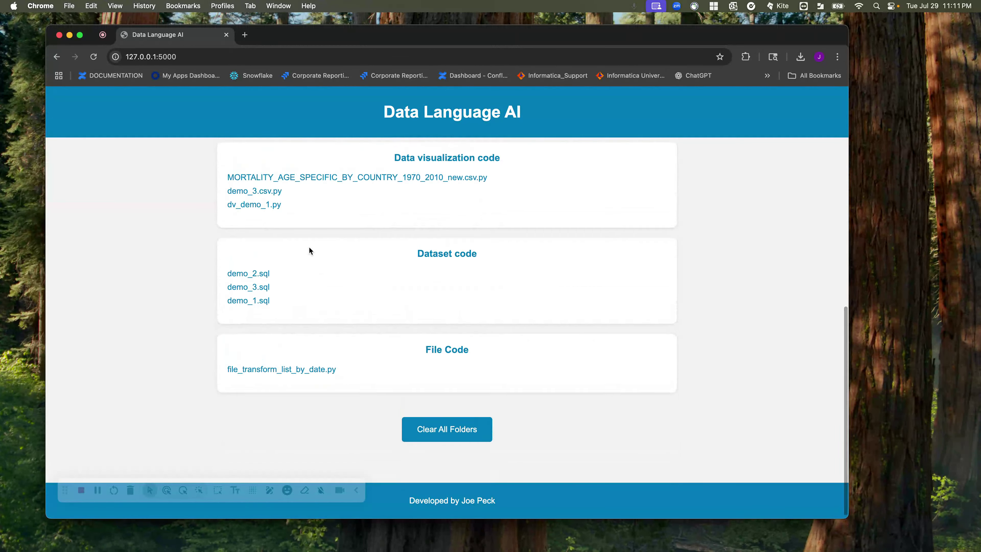
scroll(309, 236, "down", 10)
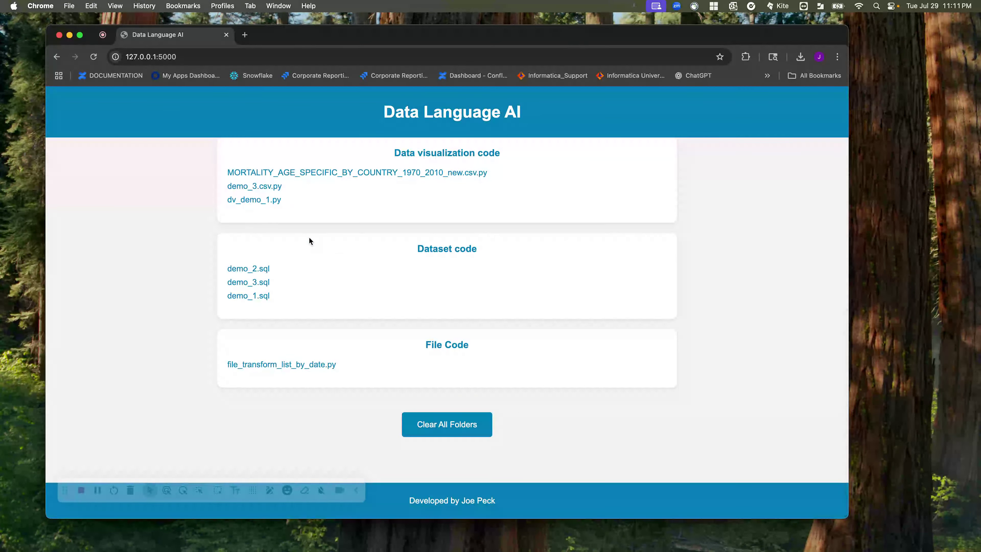